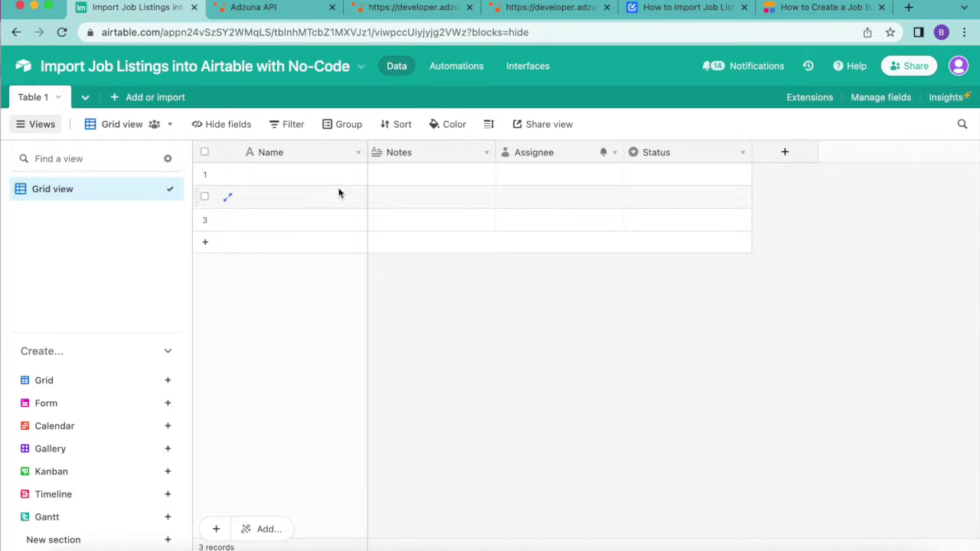
Switch from the empty Airtable base to the Adzuna API developer page
left_click(264, 8)
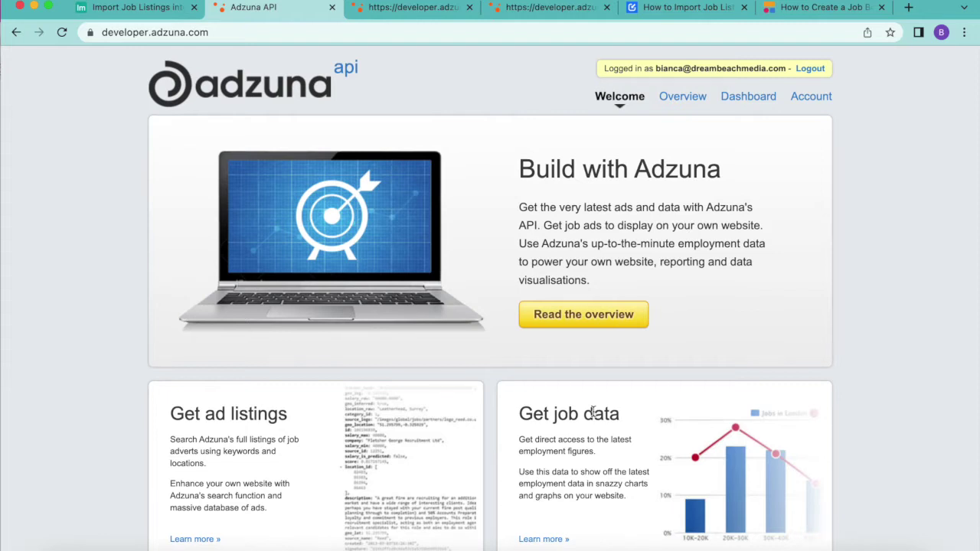
Look over Adzuna's registration form and API access details, then return to the Airtable base
left_click(407, 9)
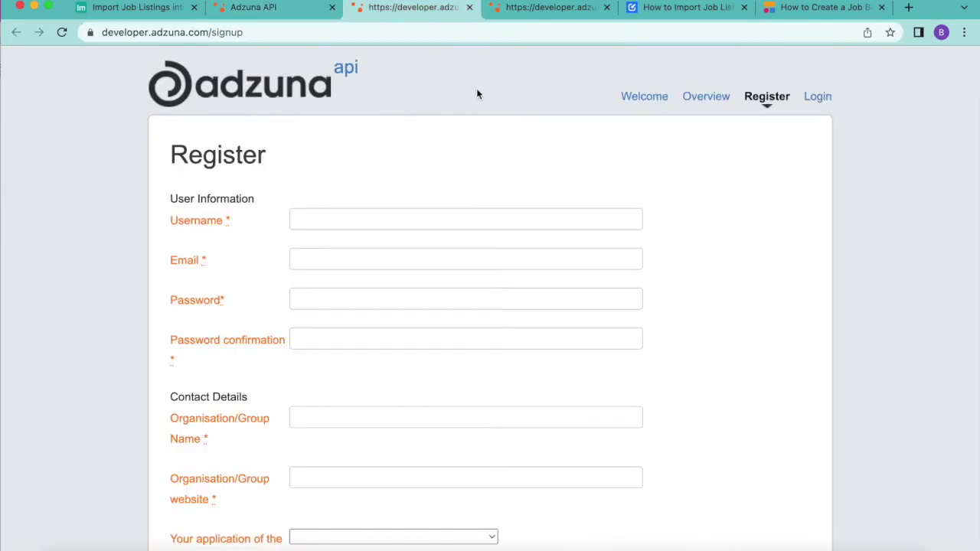
scroll(355, 467, "down", 5)
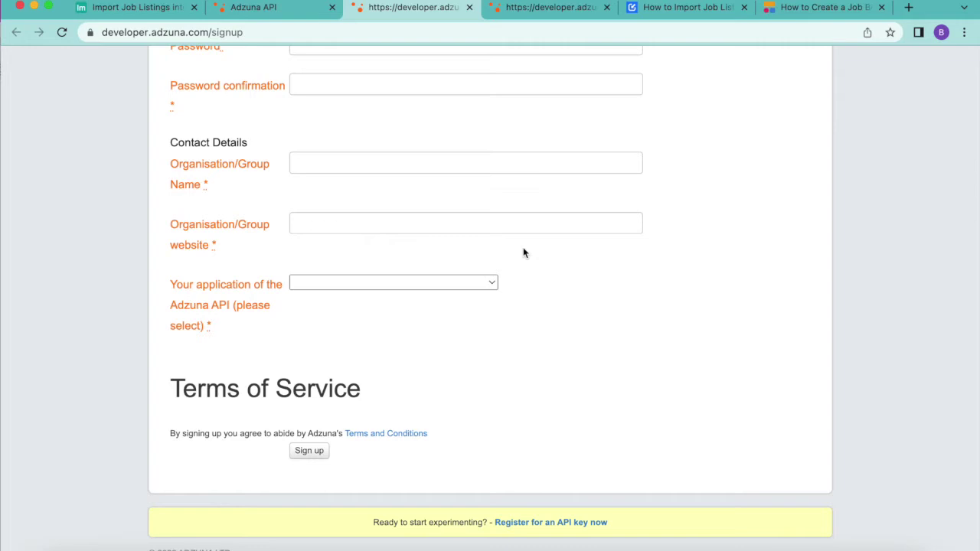
left_click(561, 16)
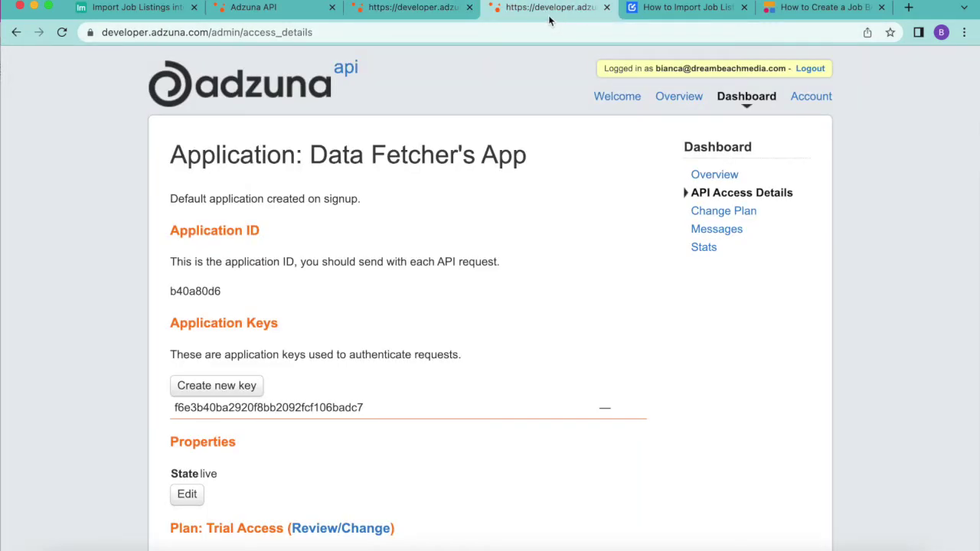
left_click(140, 7)
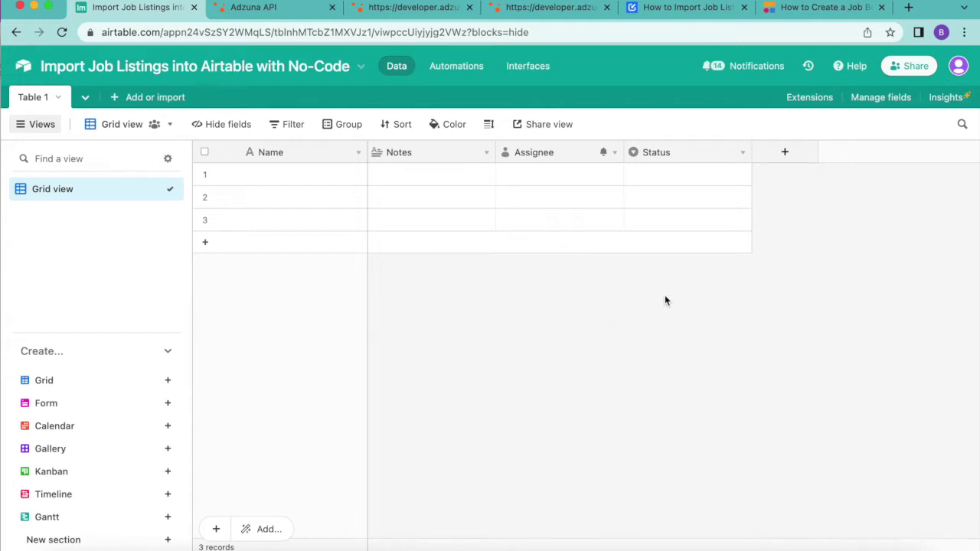
Search the extension marketplace for 'data fet' and add Data Fetcher to the base
left_click(794, 99)
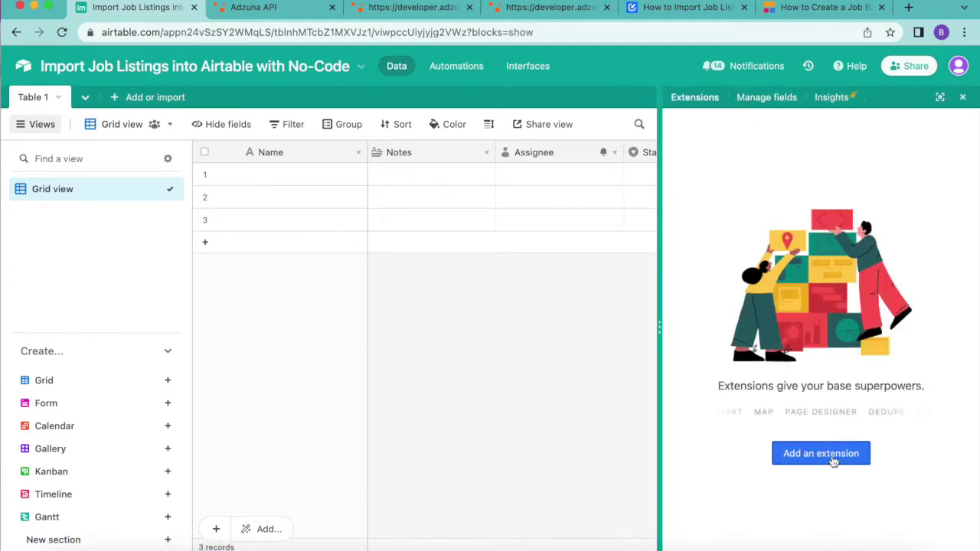
left_click(831, 462)
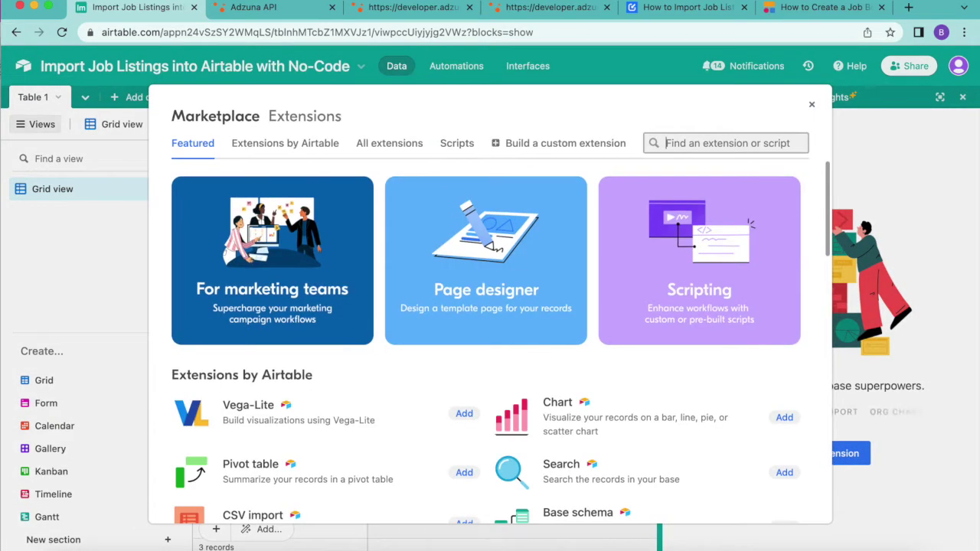
type("data")
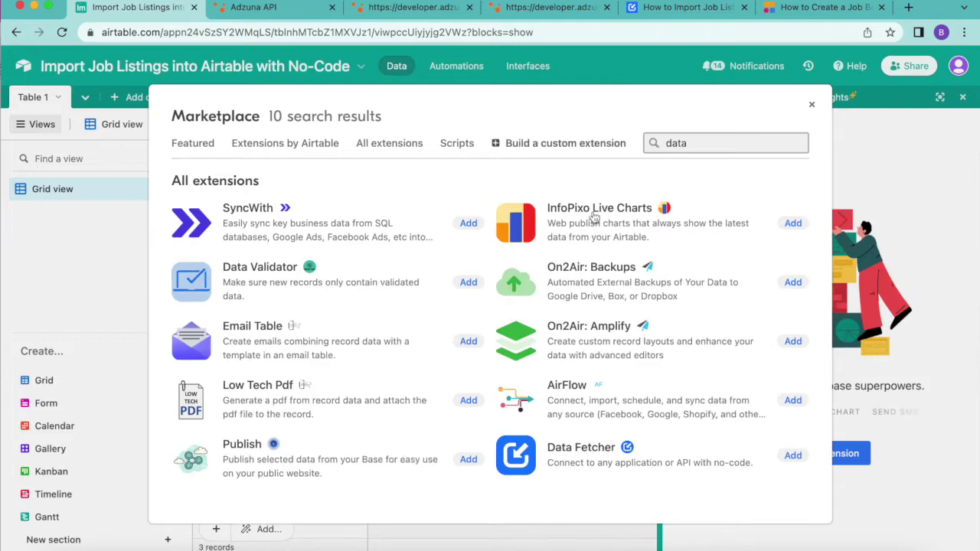
type(" fet")
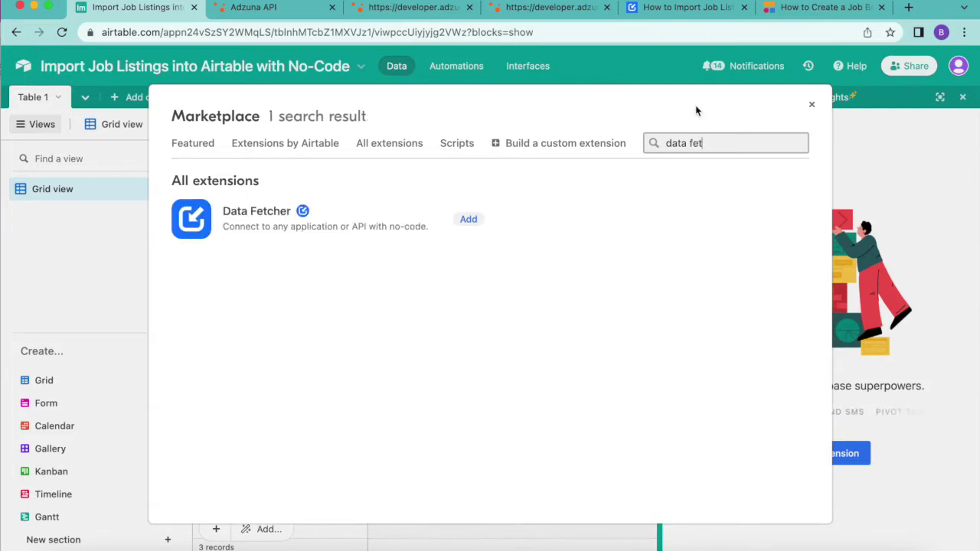
left_click(470, 222)
Confirm the Data Fetcher extension, sign up with Google, and start the first request
left_click(593, 464)
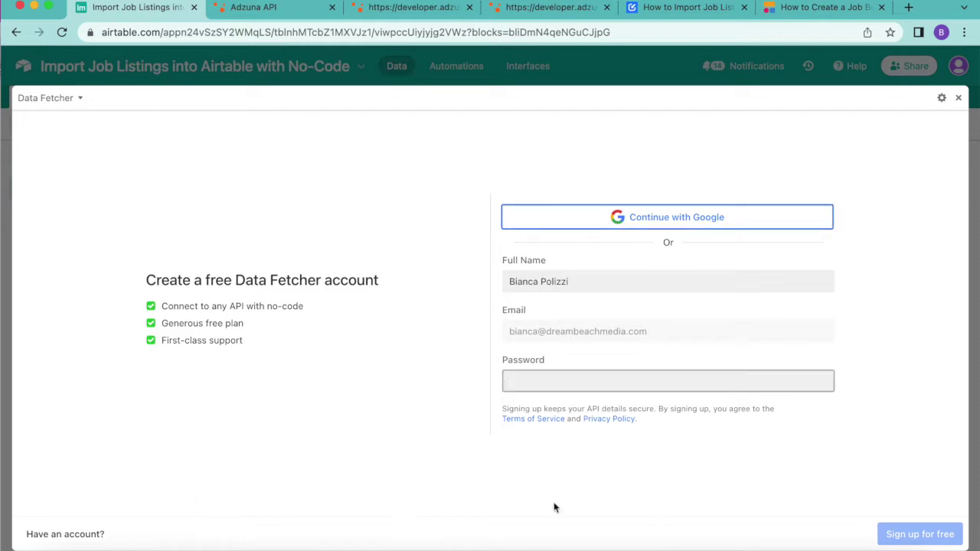
left_click(708, 227)
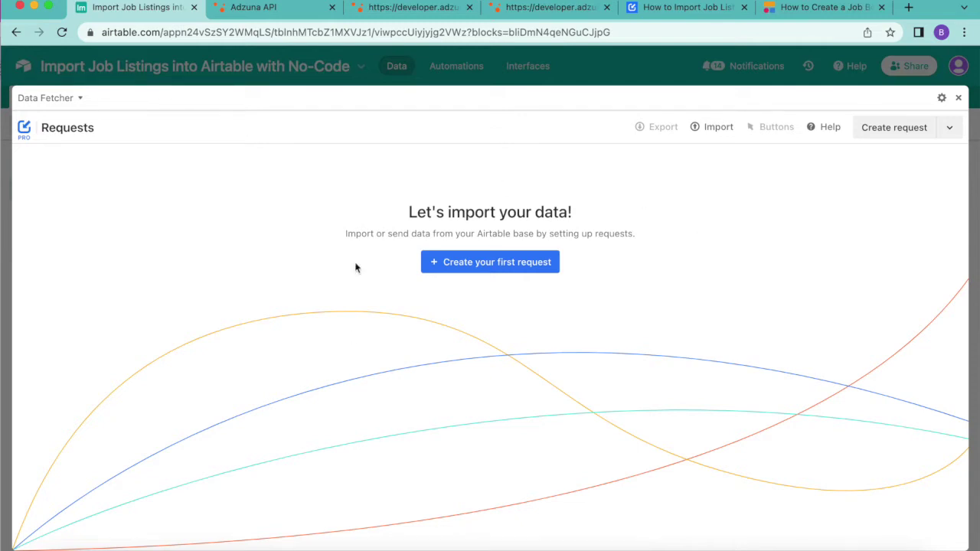
left_click(459, 264)
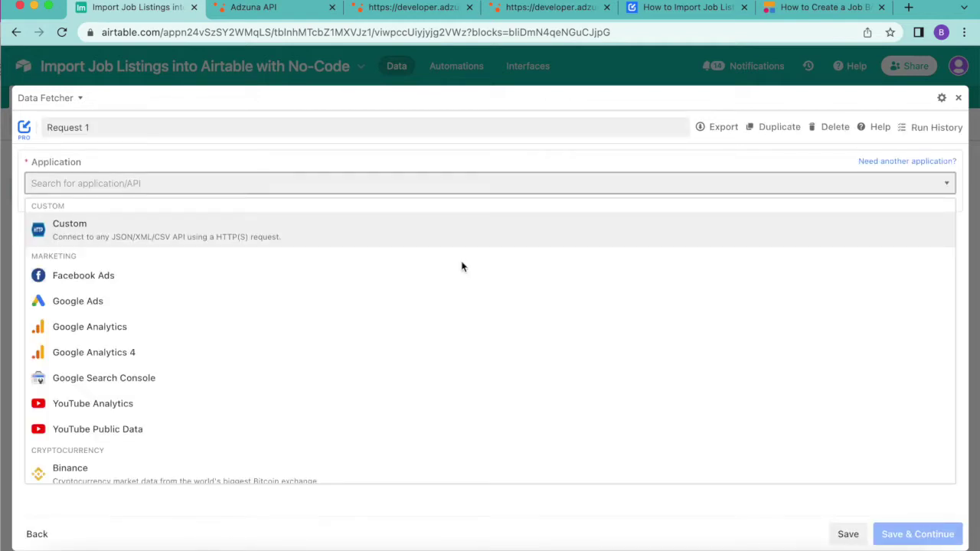
Rename Request 1 to 'Fetch Job Roles' and choose the Custom application
left_click(94, 122)
triple_click(113, 133)
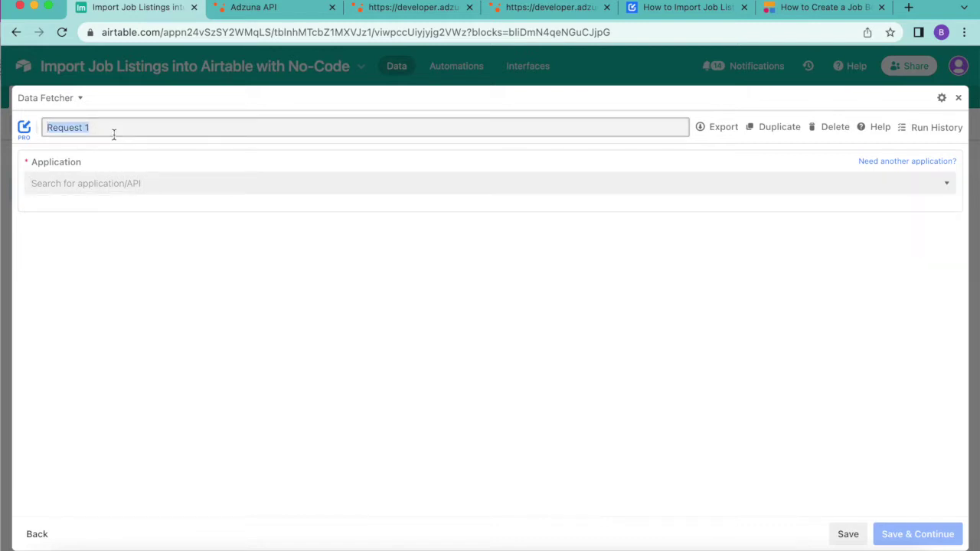
type("Fetch Job Roles")
key("Return")
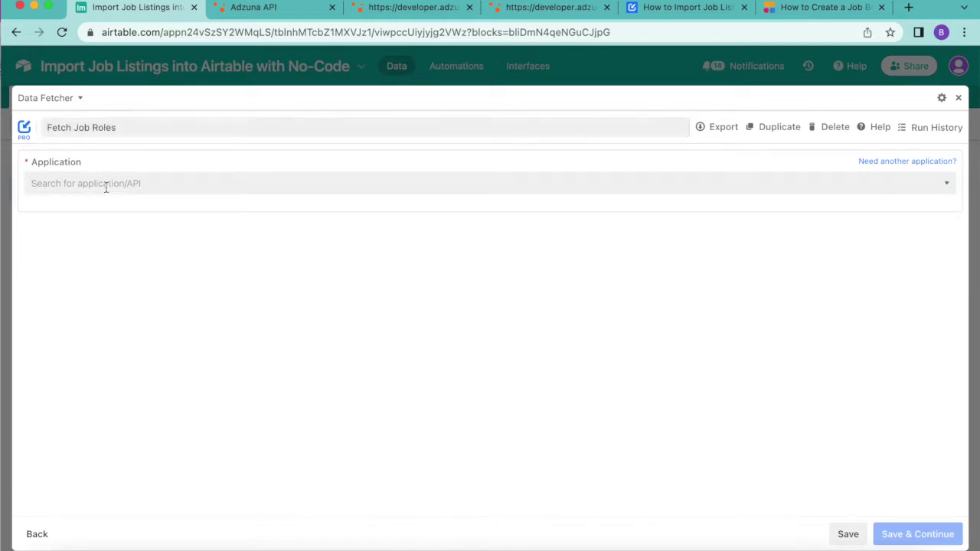
left_click(105, 182)
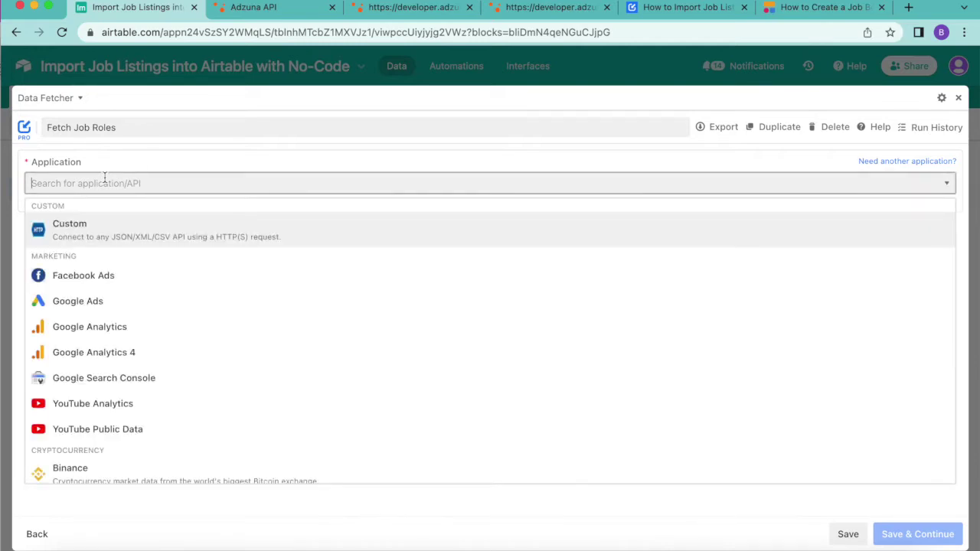
left_click(93, 236)
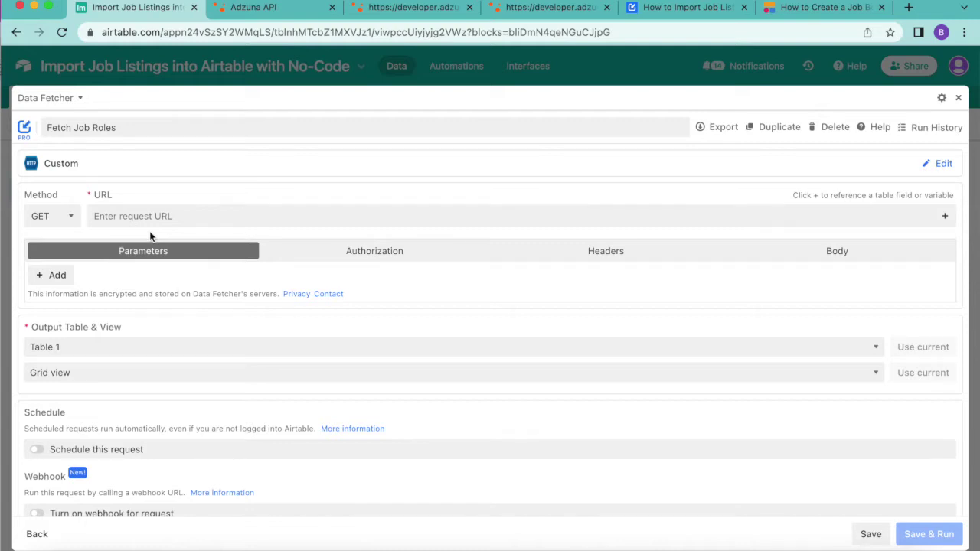
left_click(697, 16)
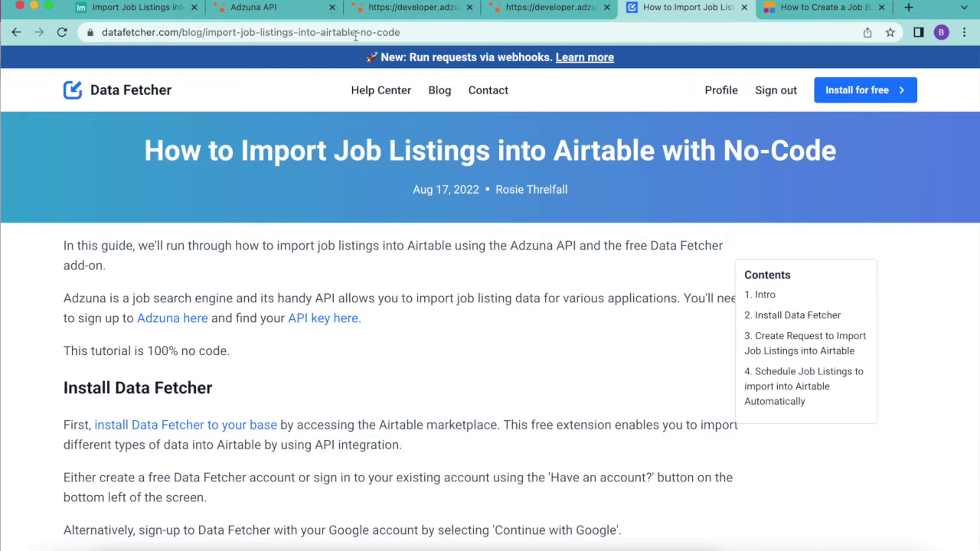
Copy the example Adzuna job search URL from the guide's method section
scroll(493, 389, "down", 1)
scroll(492, 389, "down", 13)
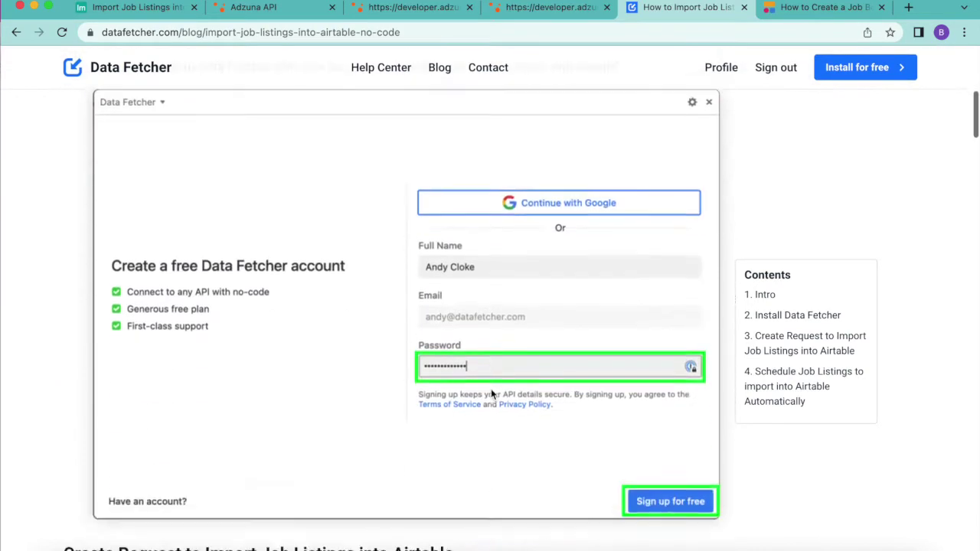
scroll(491, 389, "down", 10)
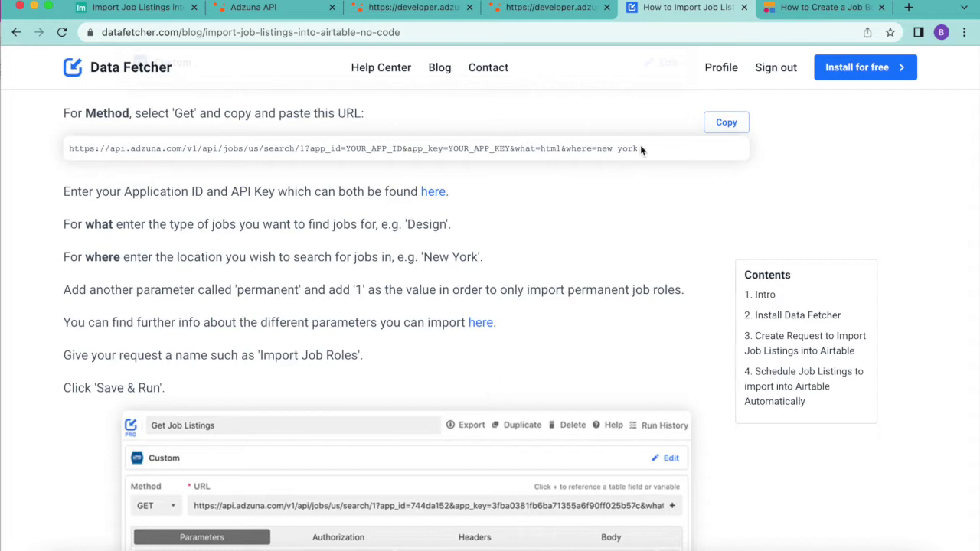
triple_click(639, 146)
key("super+c")
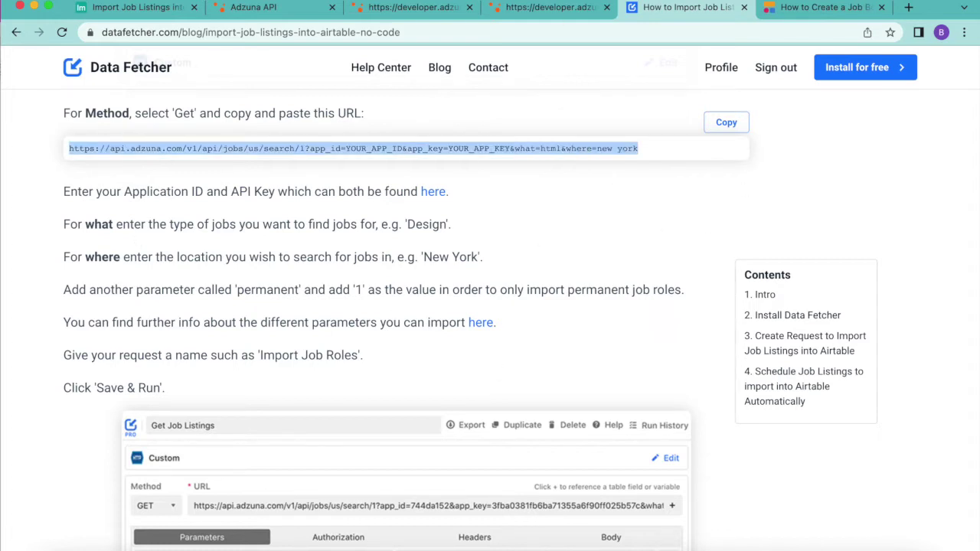
left_click(134, 7)
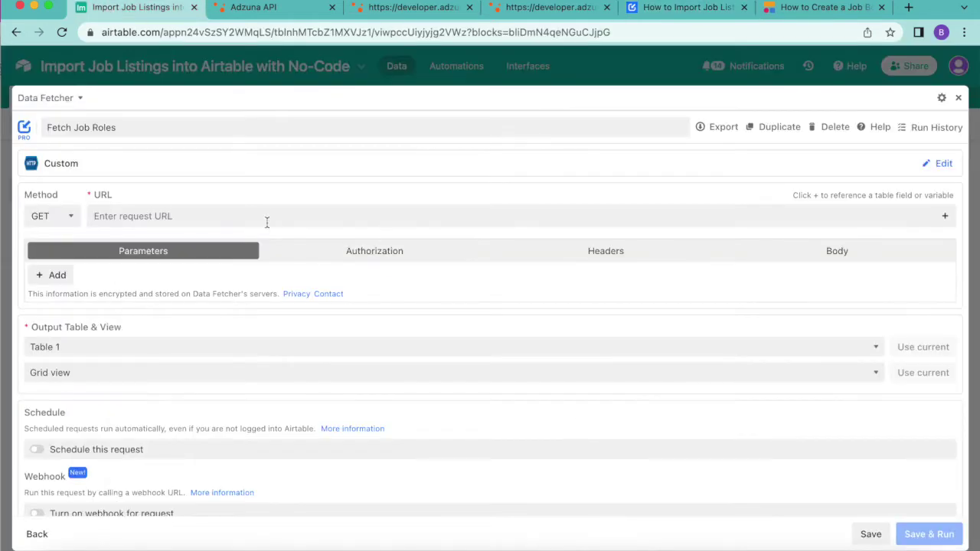
left_click(265, 215)
Paste the Adzuna search URL and replace YOUR_APP_ID with the real application ID
key("super+v")
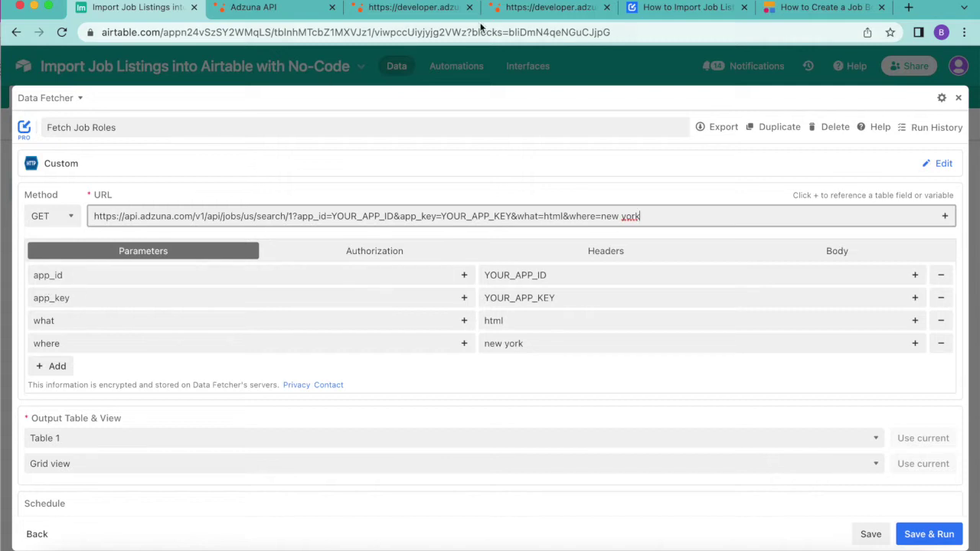
left_click(555, 11)
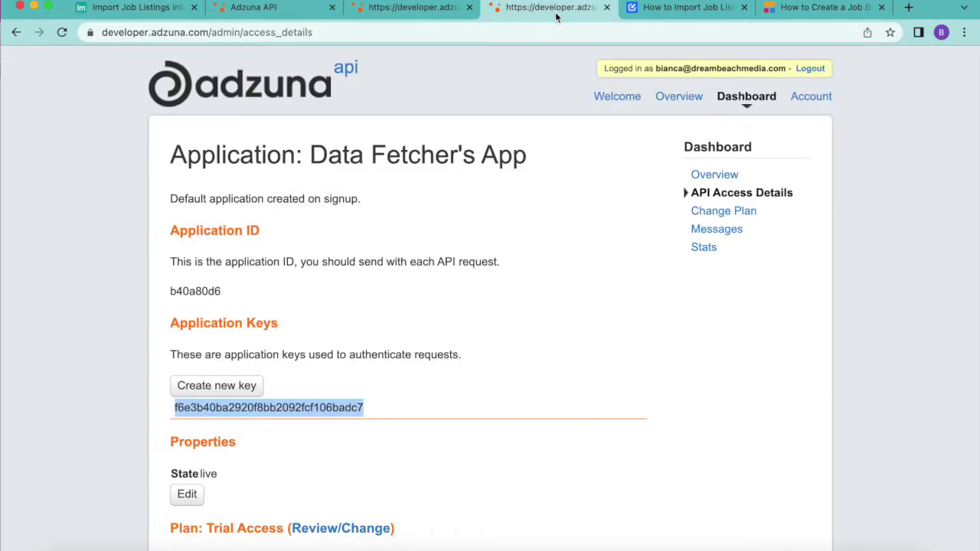
left_click(203, 93)
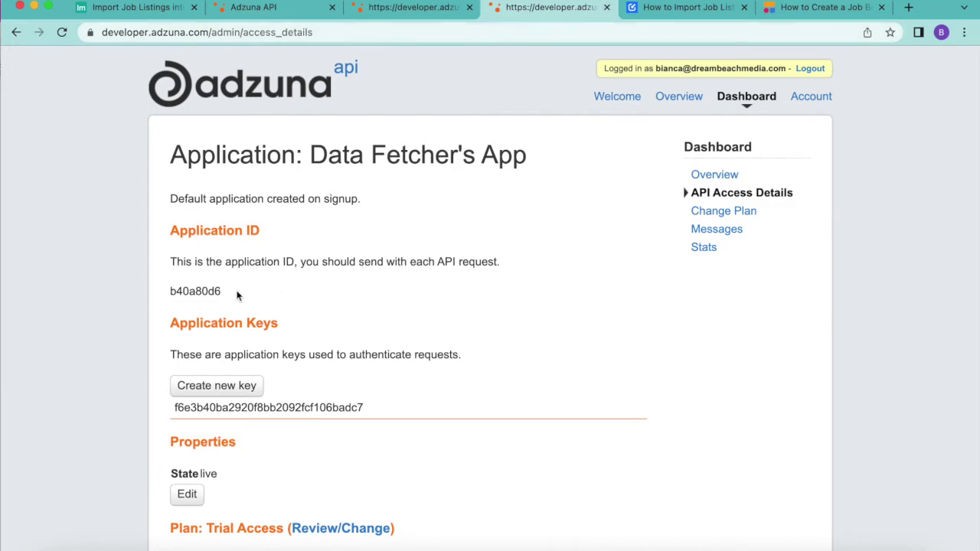
left_click_drag(237, 293, 169, 291)
key("ctrl+c")
left_click(170, 291)
left_click(134, 8)
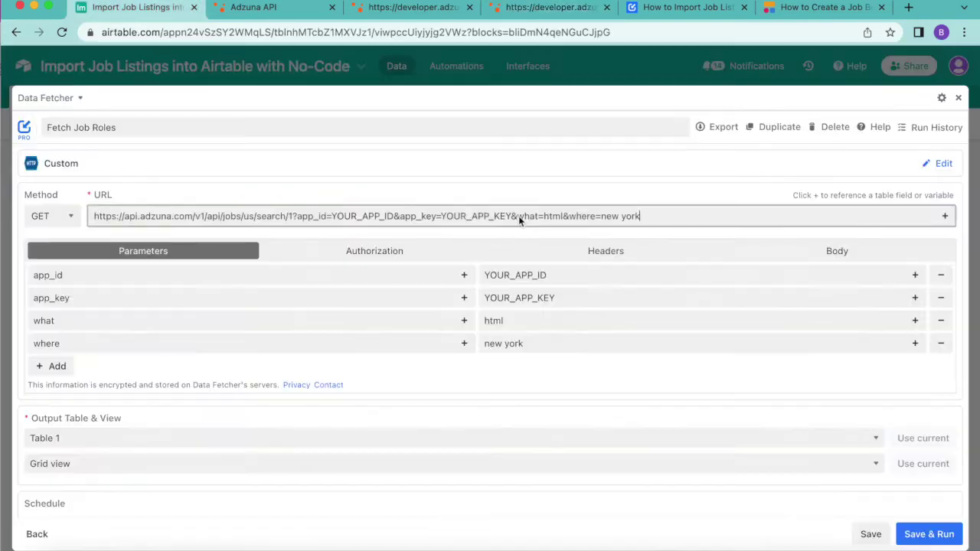
left_click(565, 275)
key("ctrl+a")
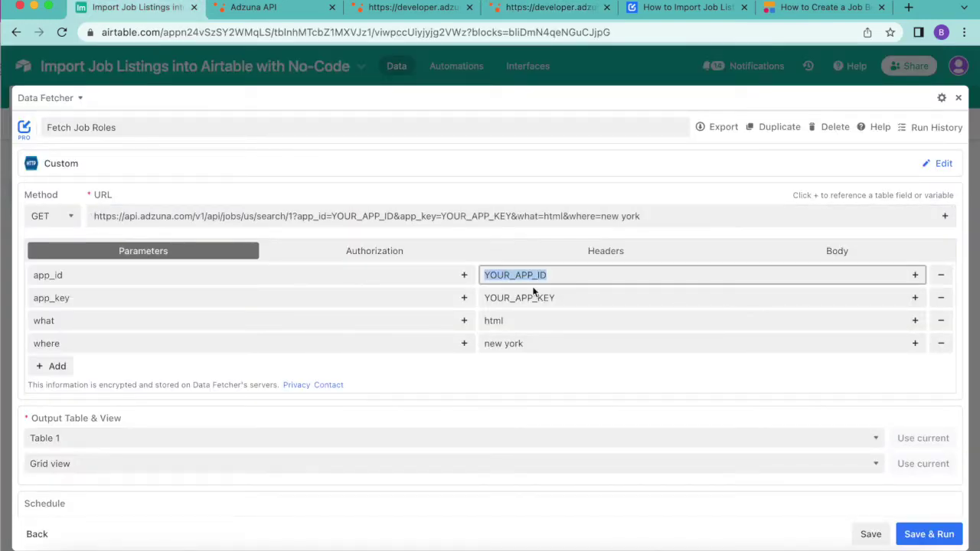
key("ctrl+v")
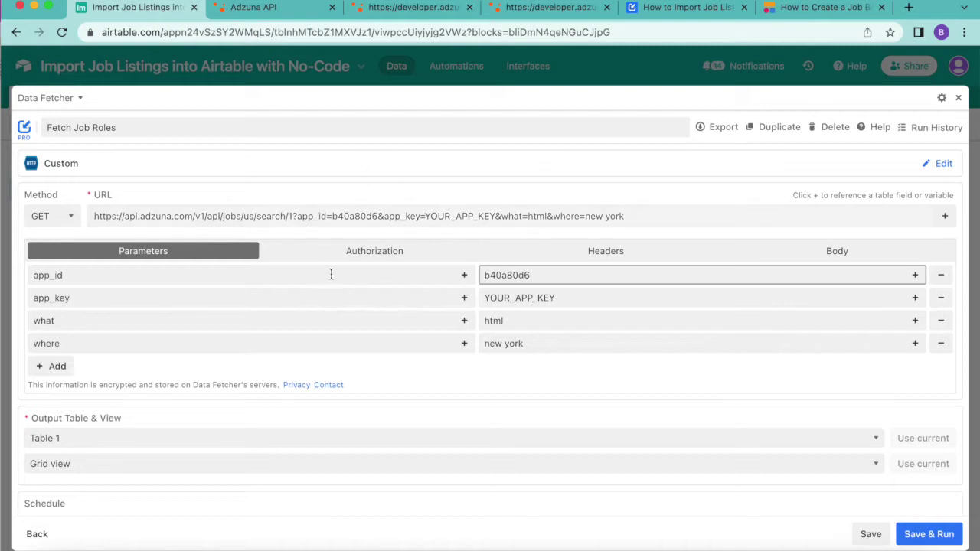
Replace the YOUR_APP_KEY placeholder with the real Adzuna API key
left_click(518, 10)
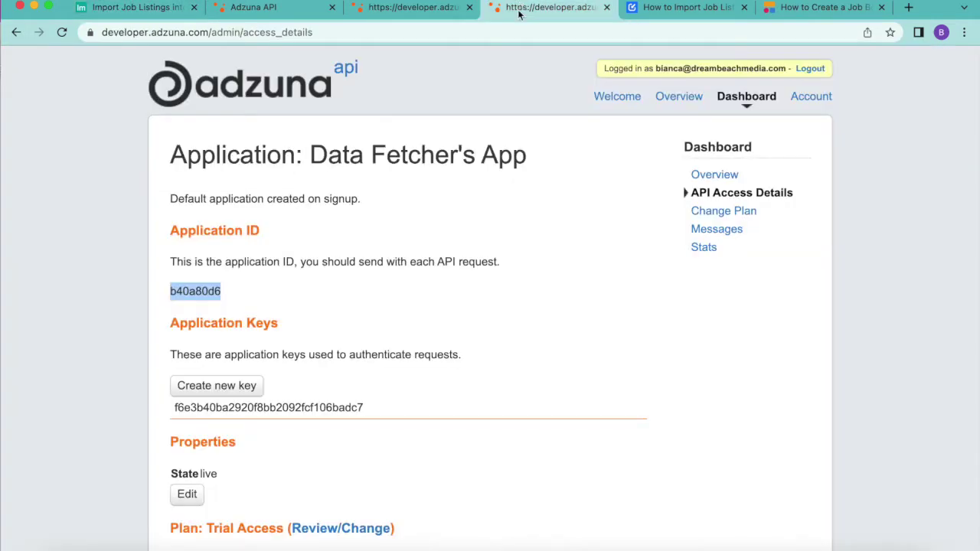
left_click_drag(364, 407, 174, 411)
key("super+c")
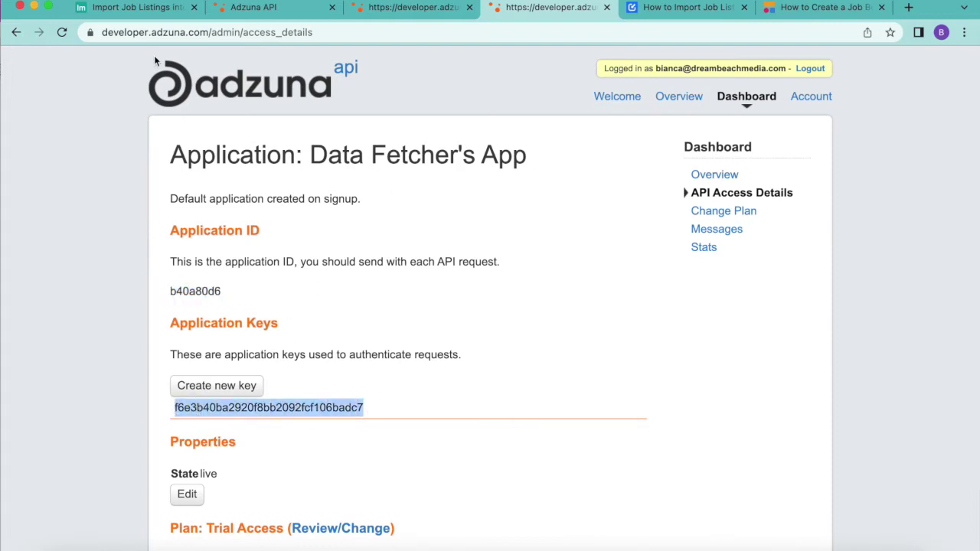
left_click(132, 9)
double_click(528, 297)
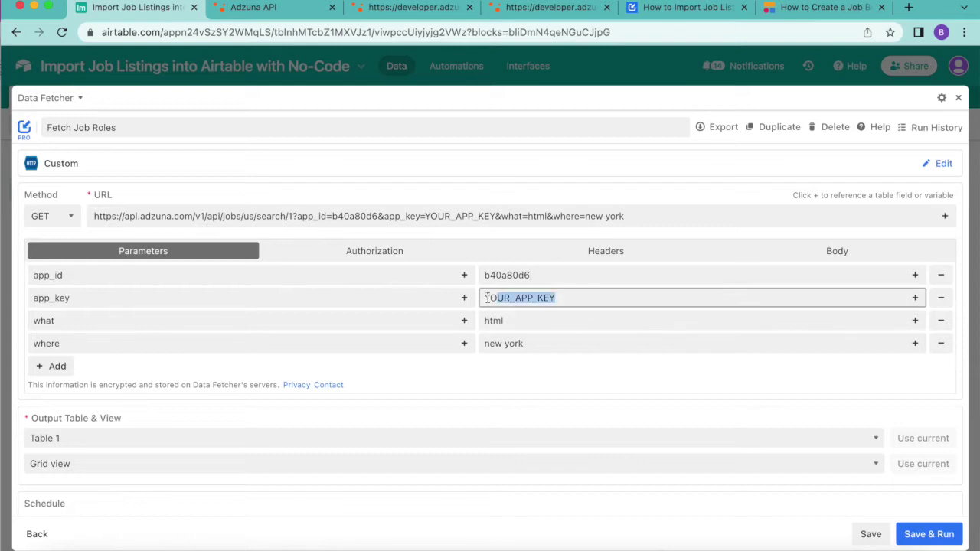
key("super+v")
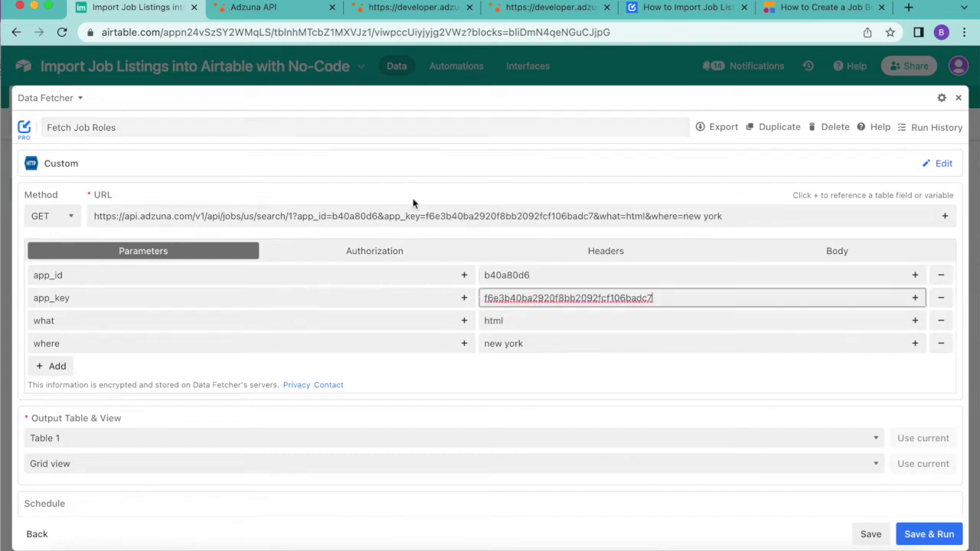
left_click(523, 322)
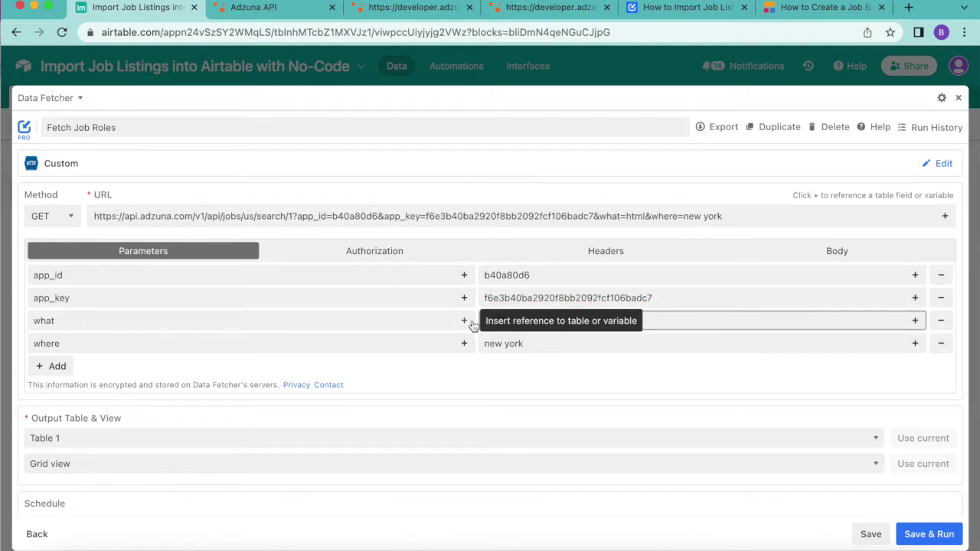
Change the what search term from html to Design
key("BackSpace")
key("BackSpace")
key("BackSpace")
key("BackSpace")
type("Design")
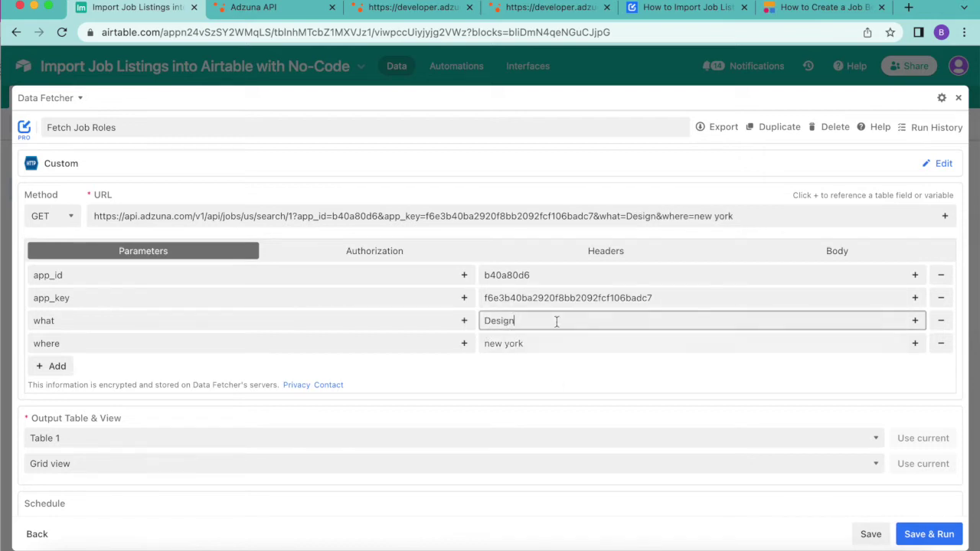
left_click(490, 343)
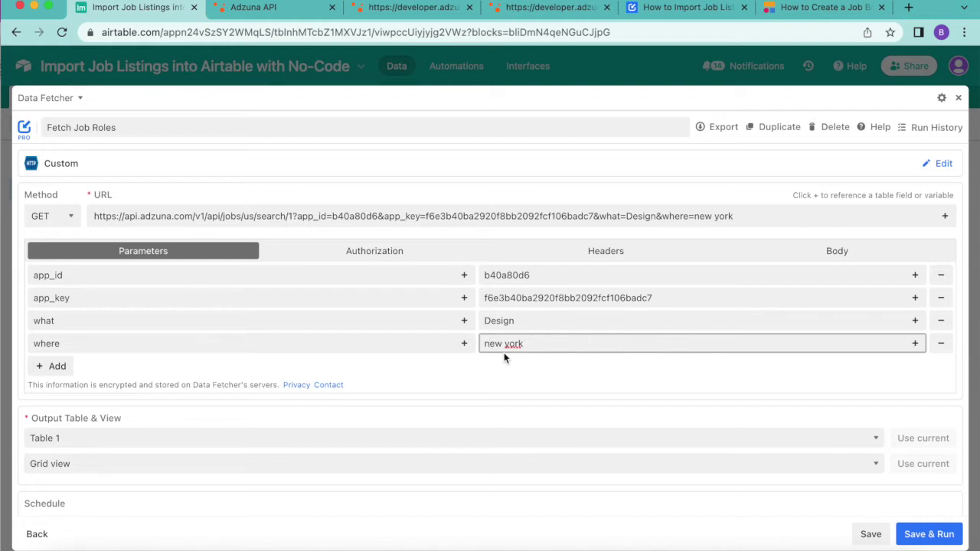
Add a query parameter named permanent with value 1
left_click(48, 367)
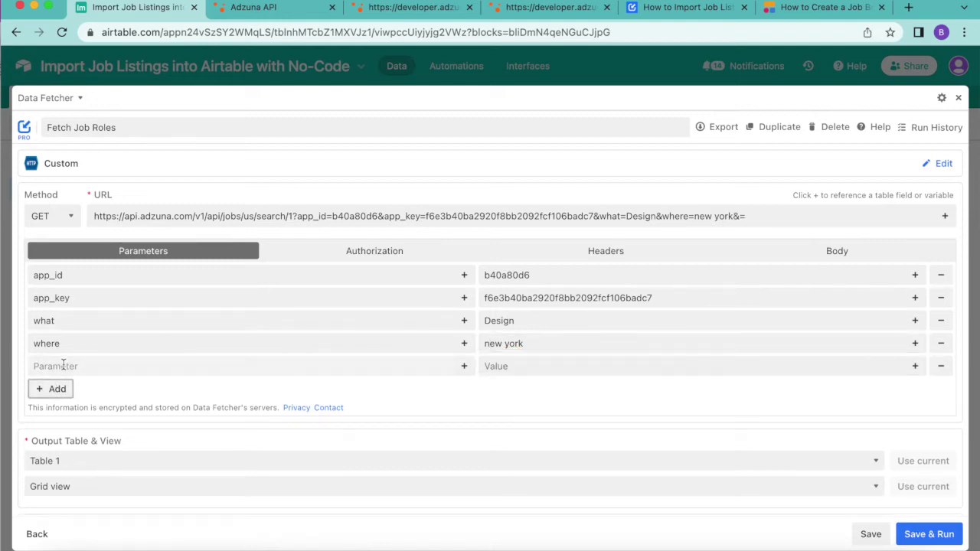
left_click(59, 365)
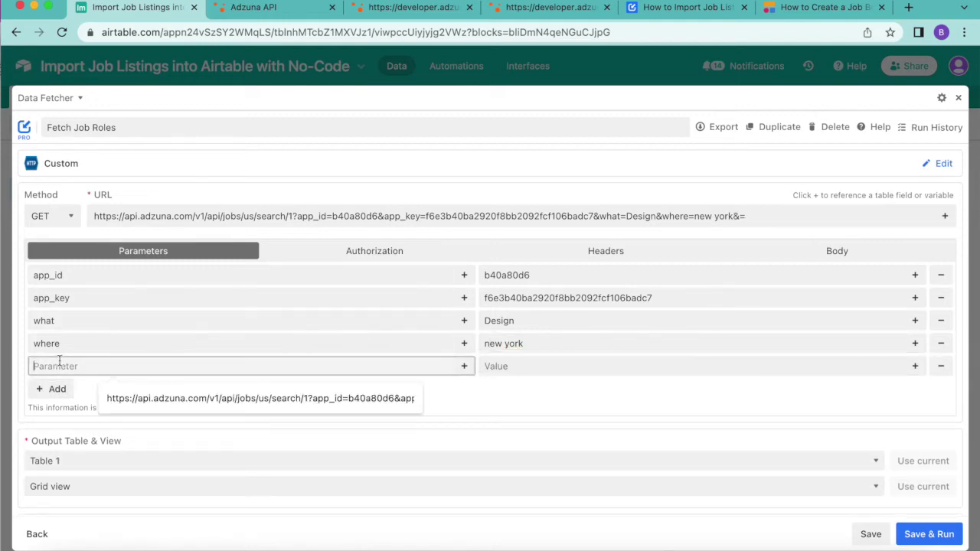
type("permanent")
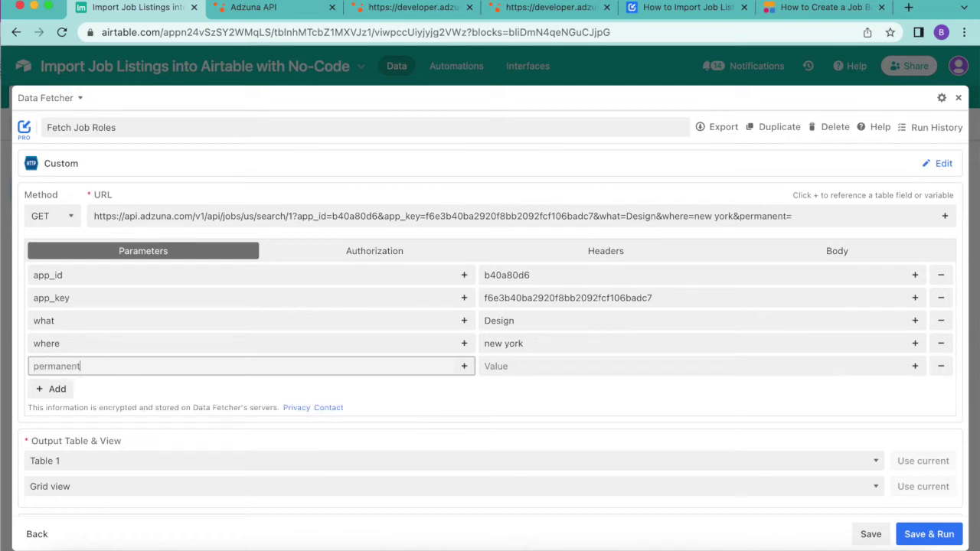
left_click(512, 366)
type("1")
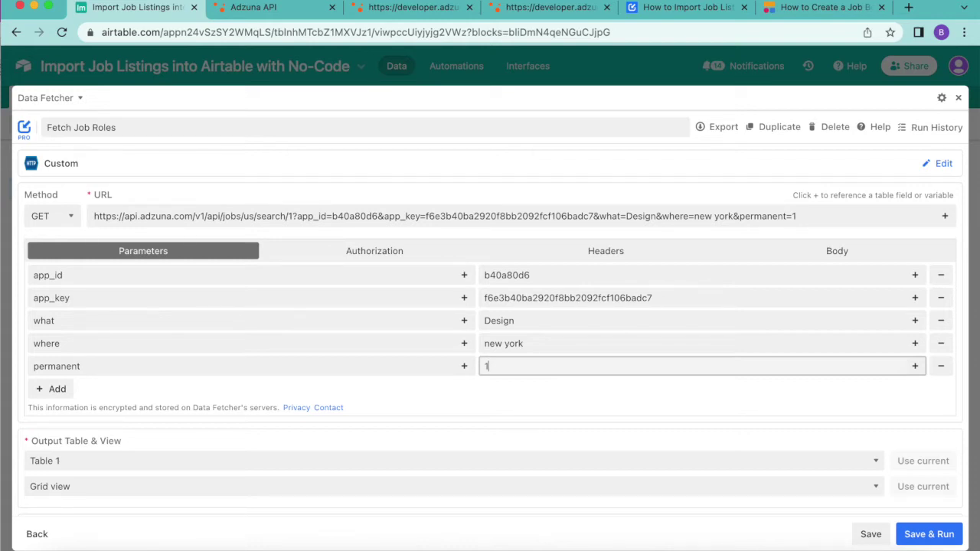
left_click(681, 8)
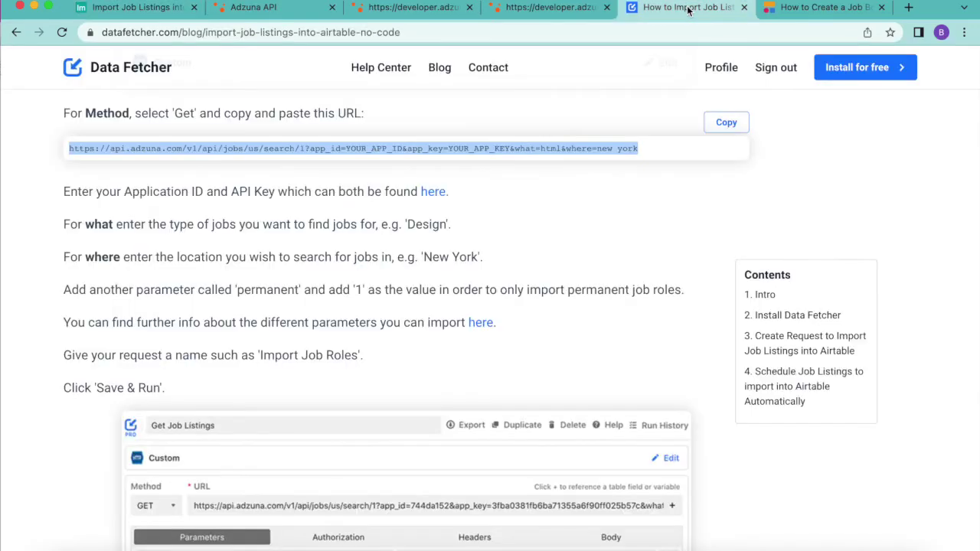
Save and run Fetch Job Roles, confirming the update to the output table
left_click(186, 12)
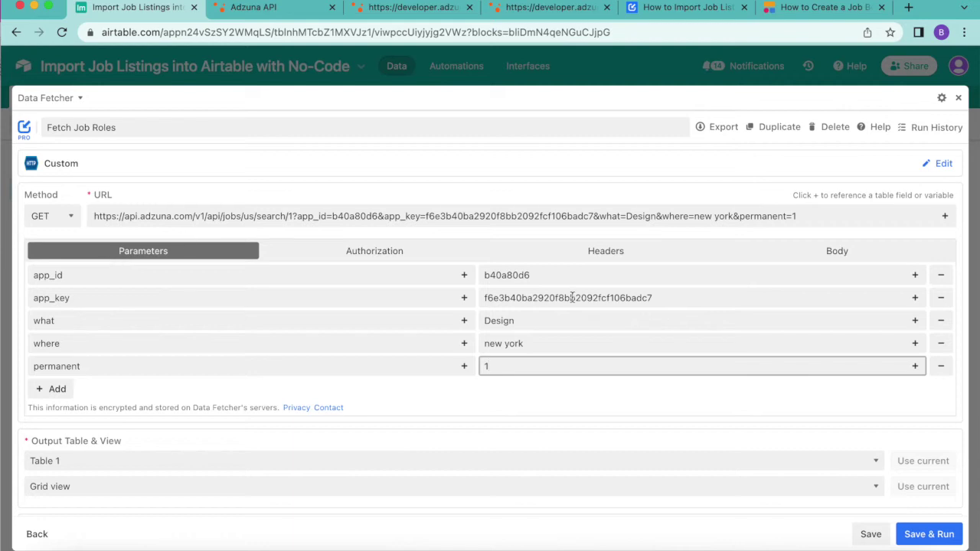
left_click(935, 535)
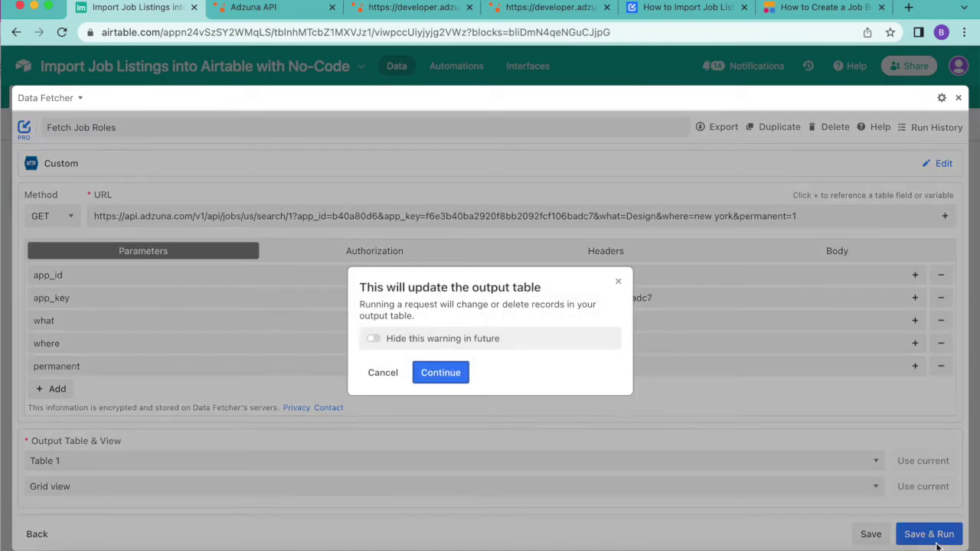
left_click(451, 374)
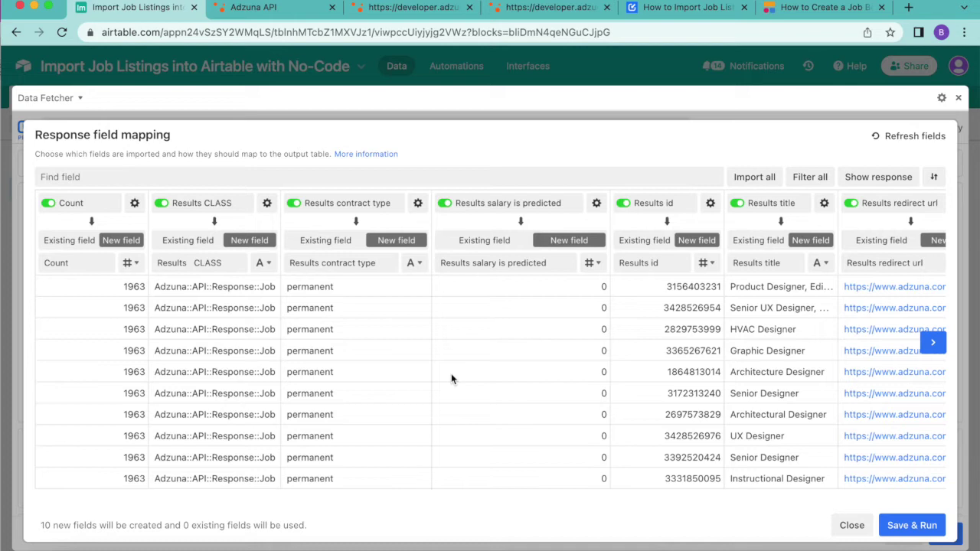
Turn off import for all response fields
left_click(444, 204)
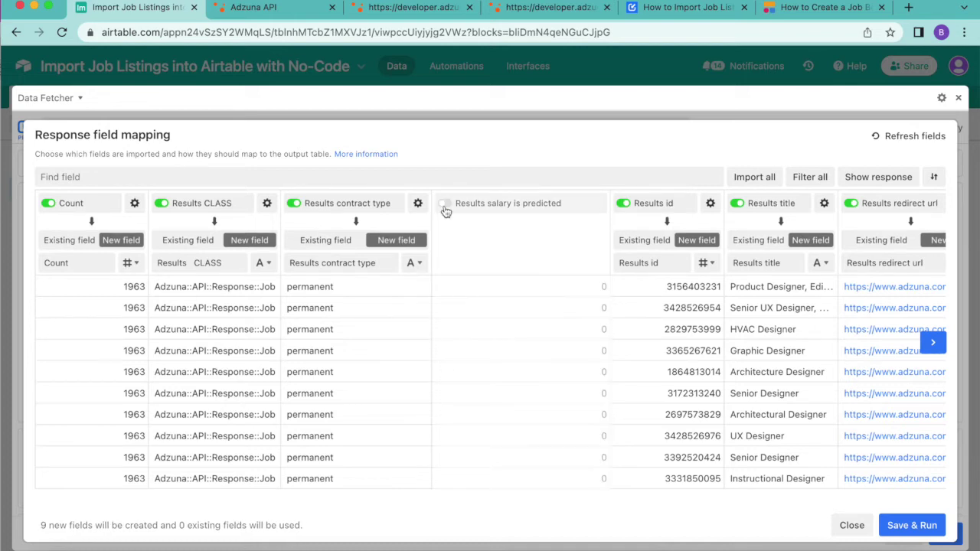
left_click(444, 204)
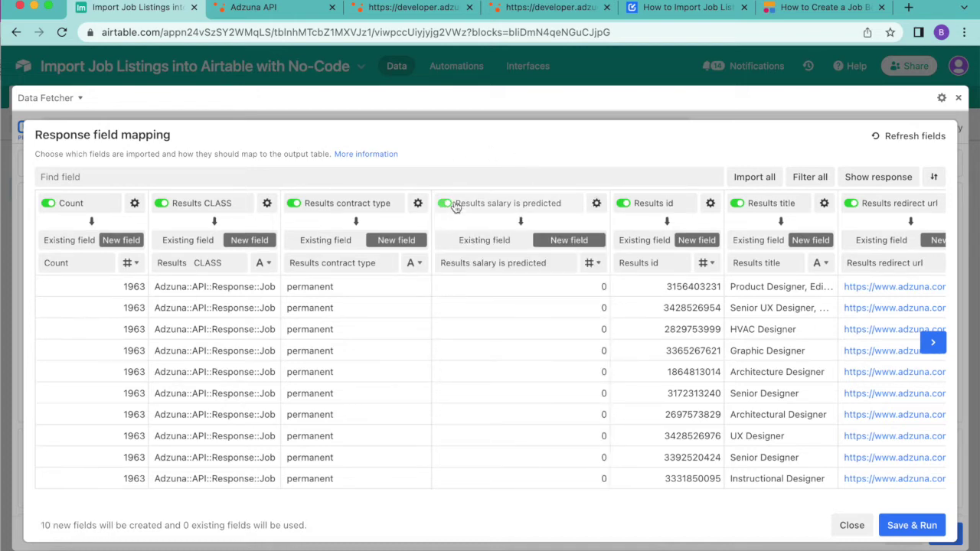
left_click(444, 205)
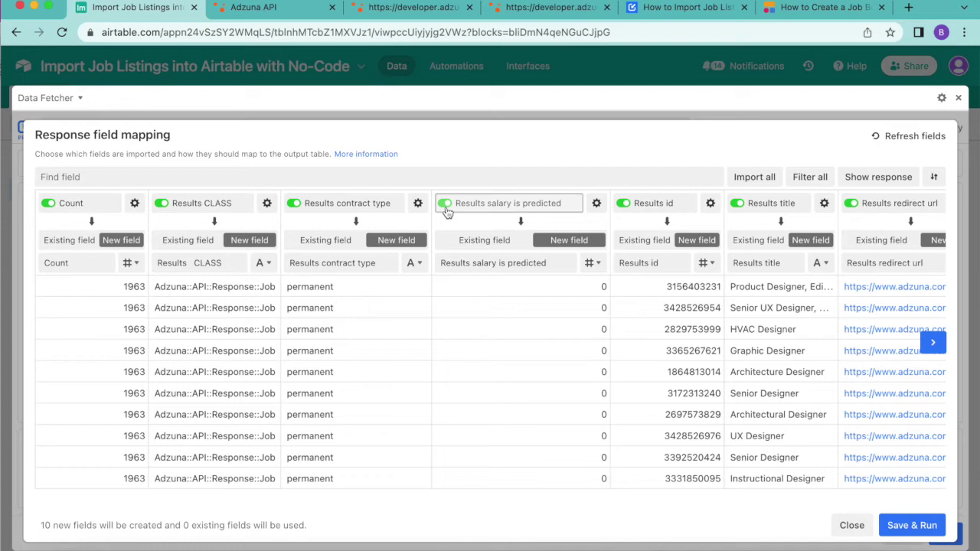
left_click(807, 181)
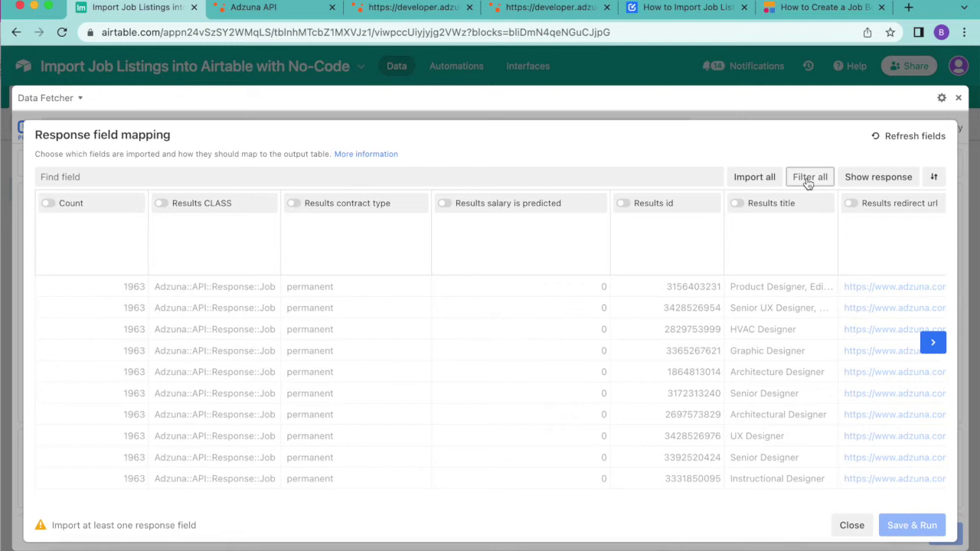
Search 'results co' and map Results contract time into the existing Name field
left_click(119, 173)
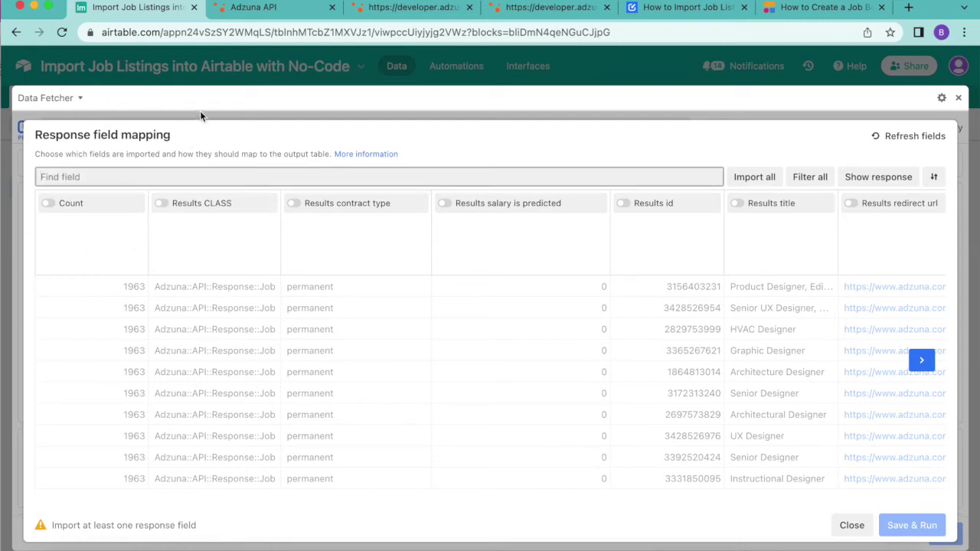
type("resul")
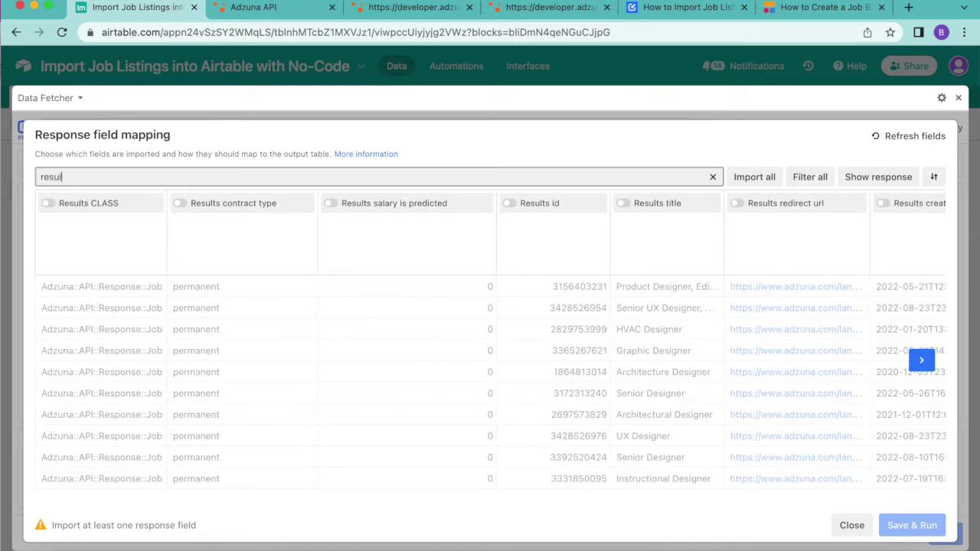
type("ts co")
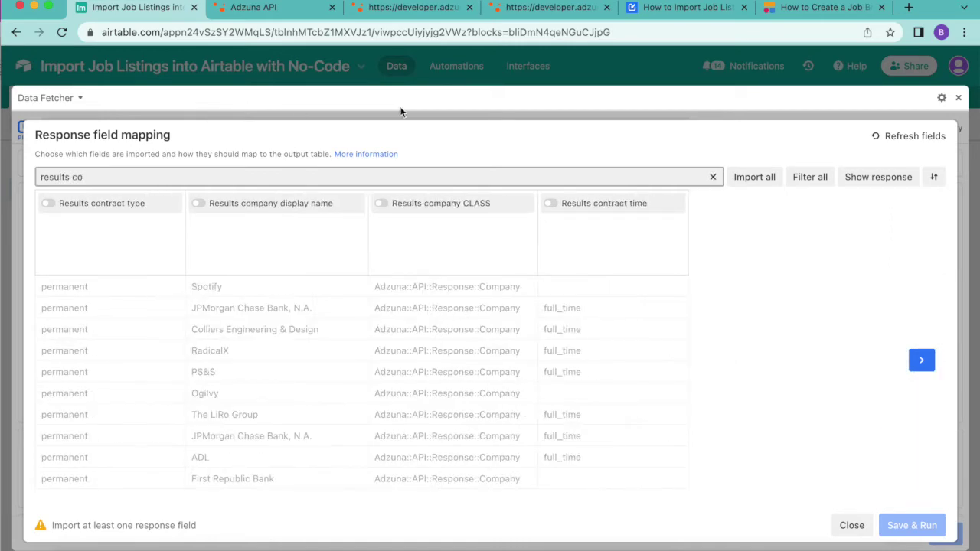
left_click(551, 203)
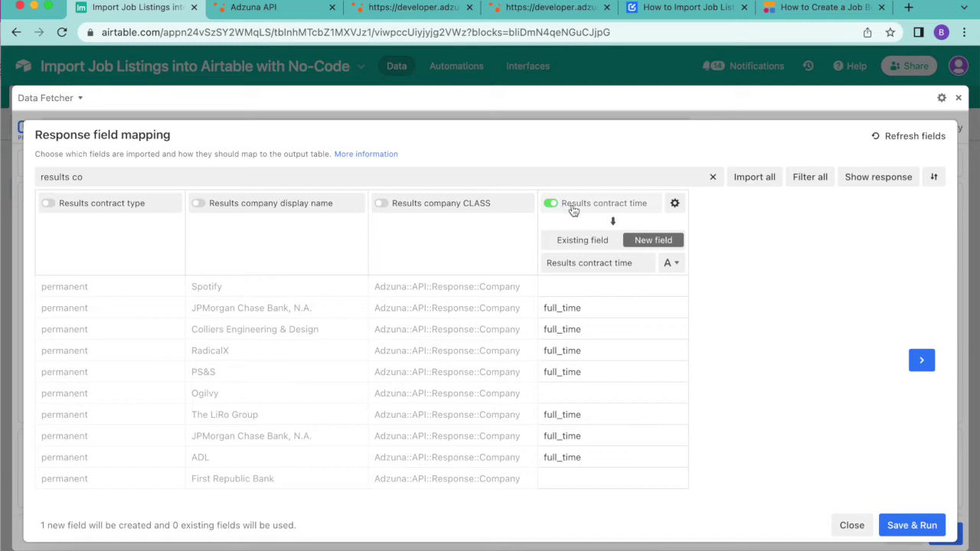
left_click(553, 243)
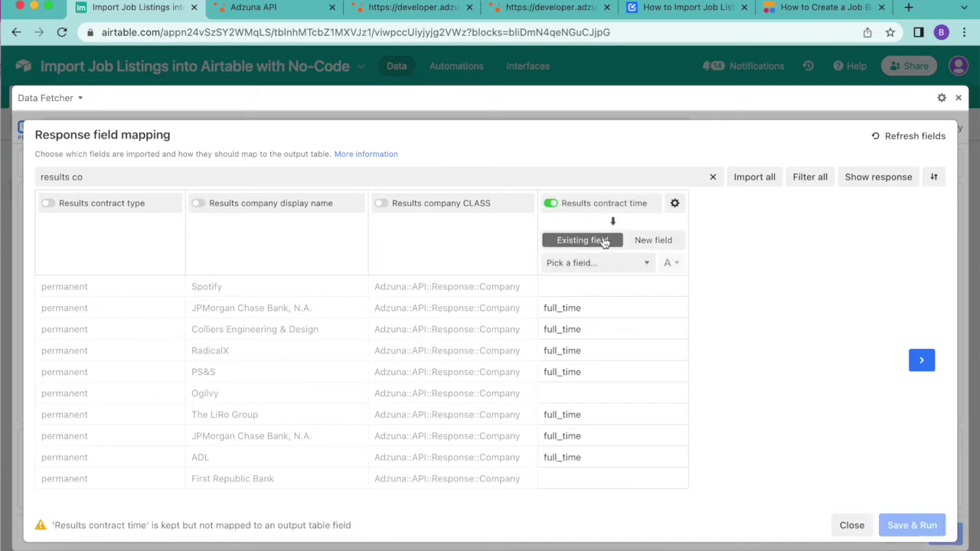
left_click(575, 263)
left_click(578, 282)
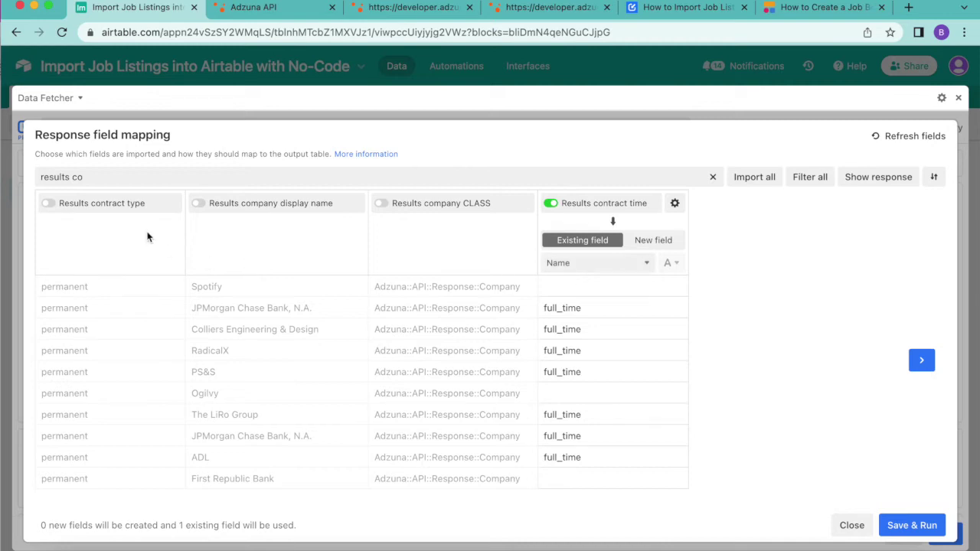
Edit the response field search term, adding 'red'
left_click(148, 177)
key("BackSpace")
key("BackSpace")
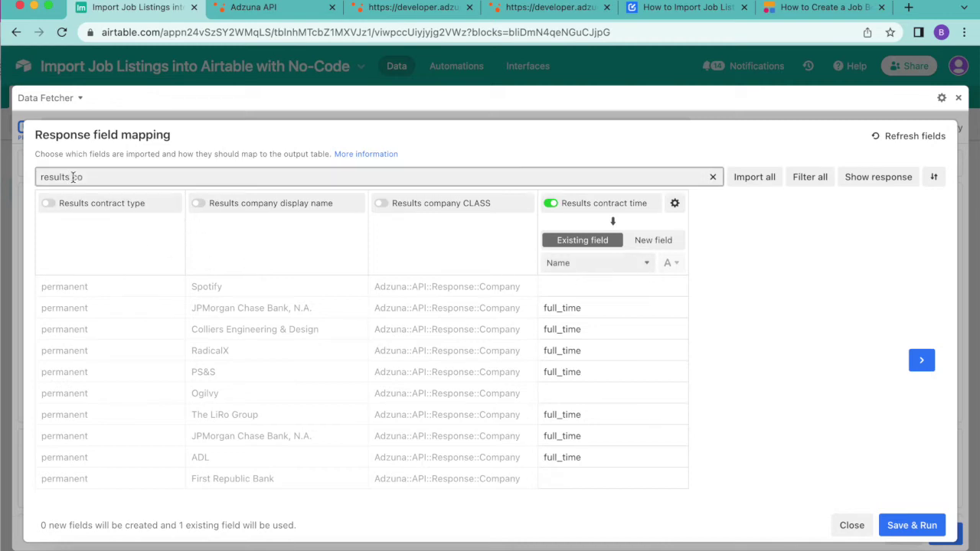
type("red")
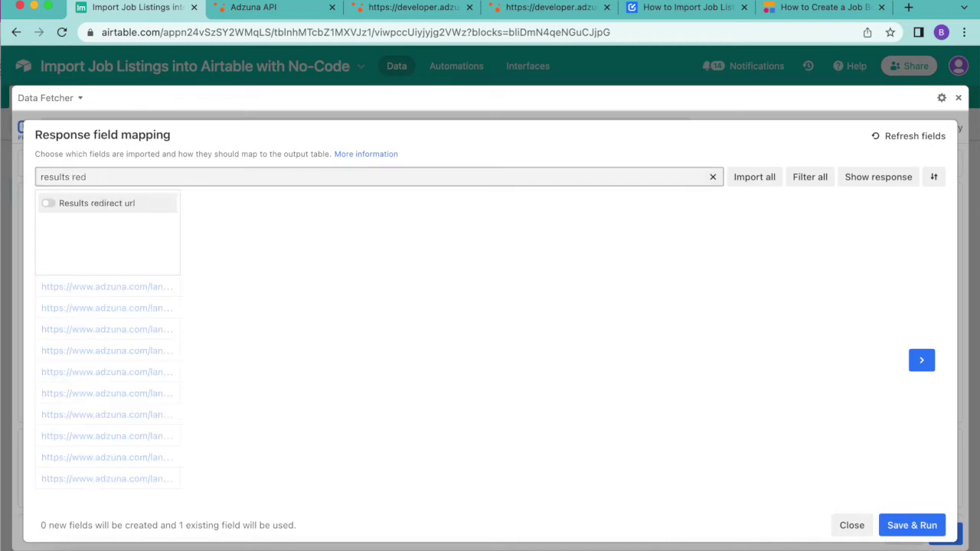
Import Results redirect url as a new URL field and Results description as Description
left_click(49, 203)
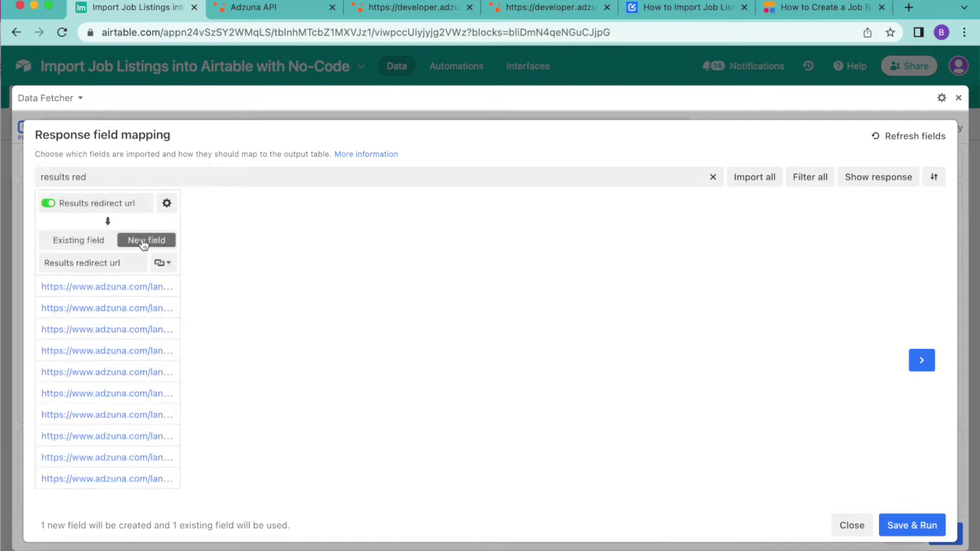
left_click_drag(79, 264, 43, 259)
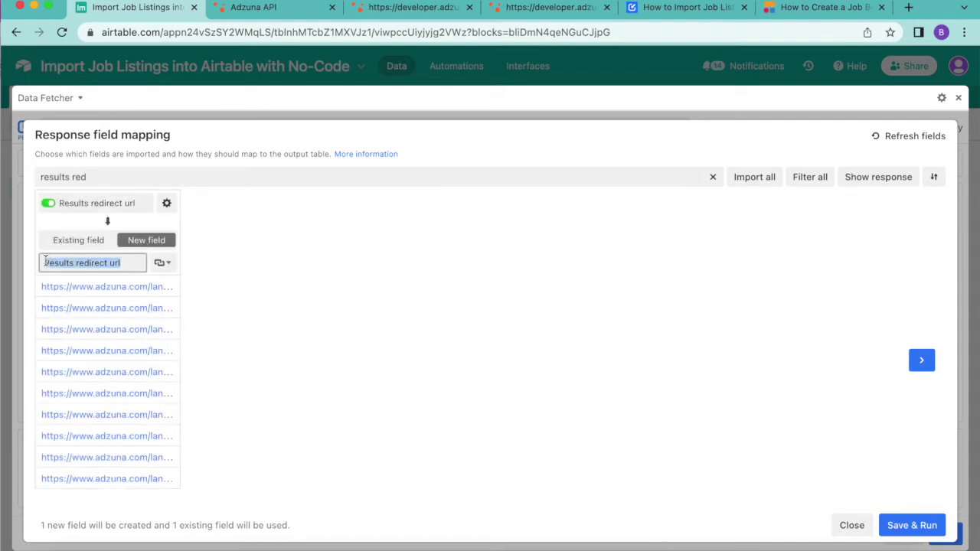
type("URL")
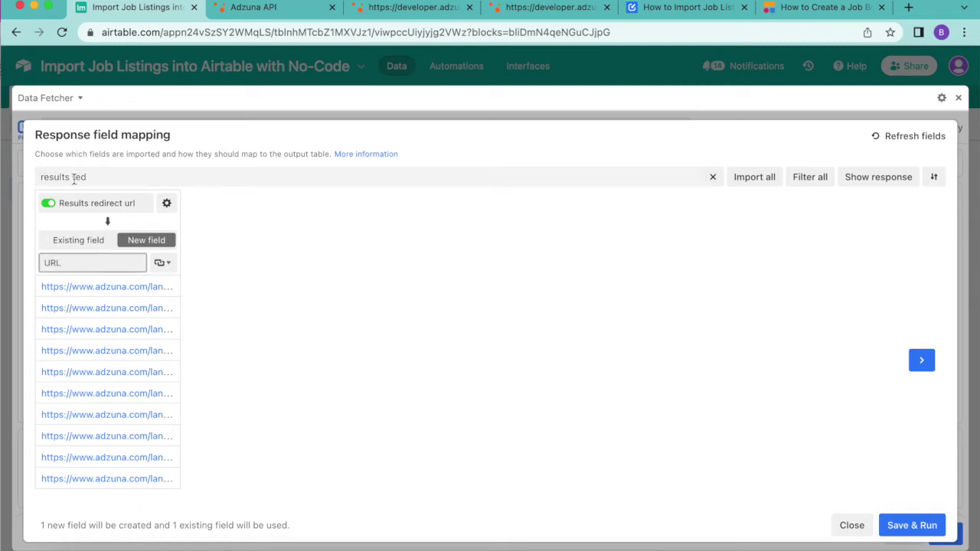
left_click_drag(72, 177, 98, 177)
type("des")
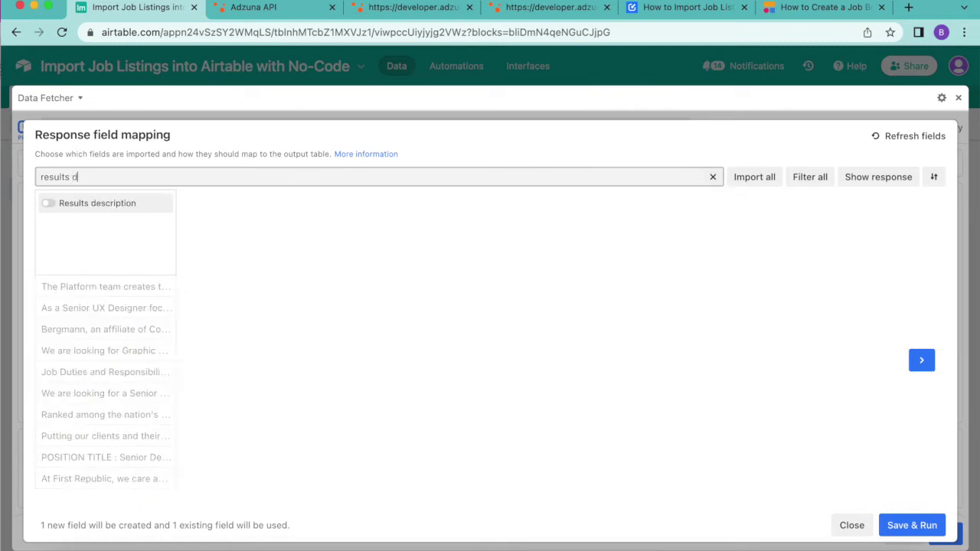
left_click(49, 203)
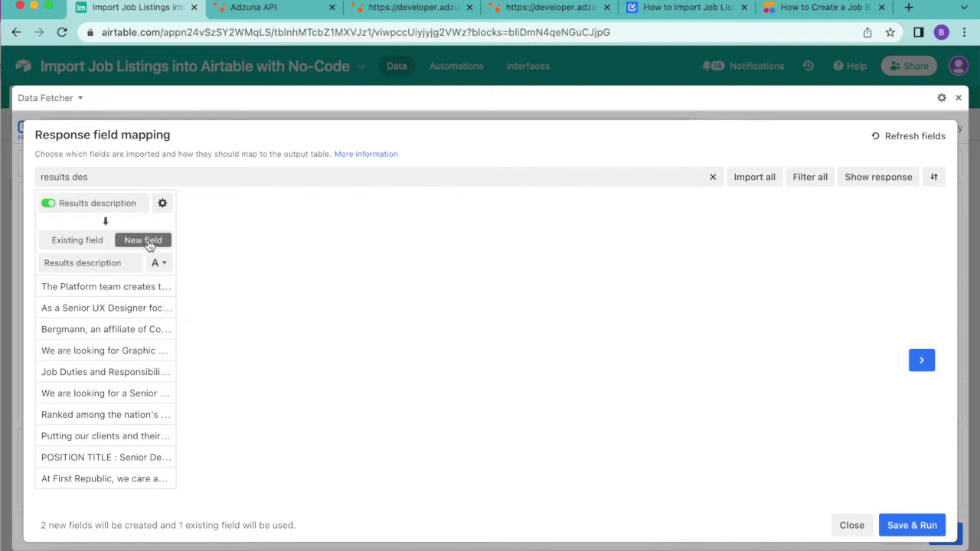
left_click(77, 263)
left_click_drag(78, 264, 35, 265)
type("D")
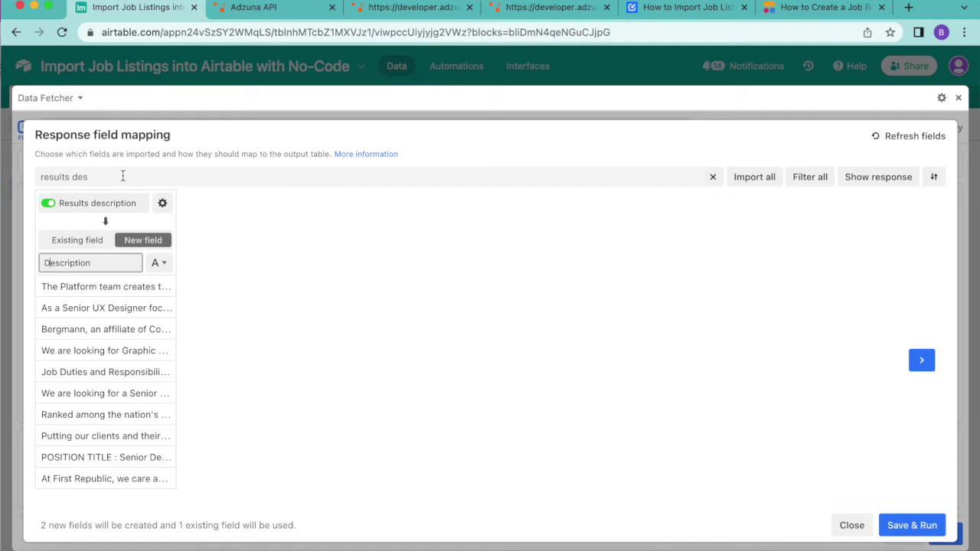
Import Results created as a new field named Date, then search the fields for 'location'
double_click(75, 177)
type("crea")
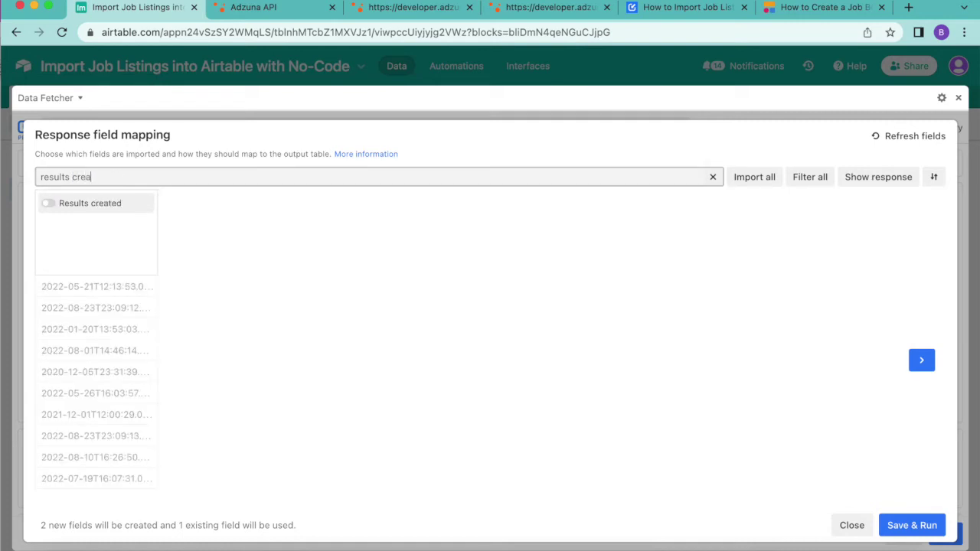
left_click(48, 203)
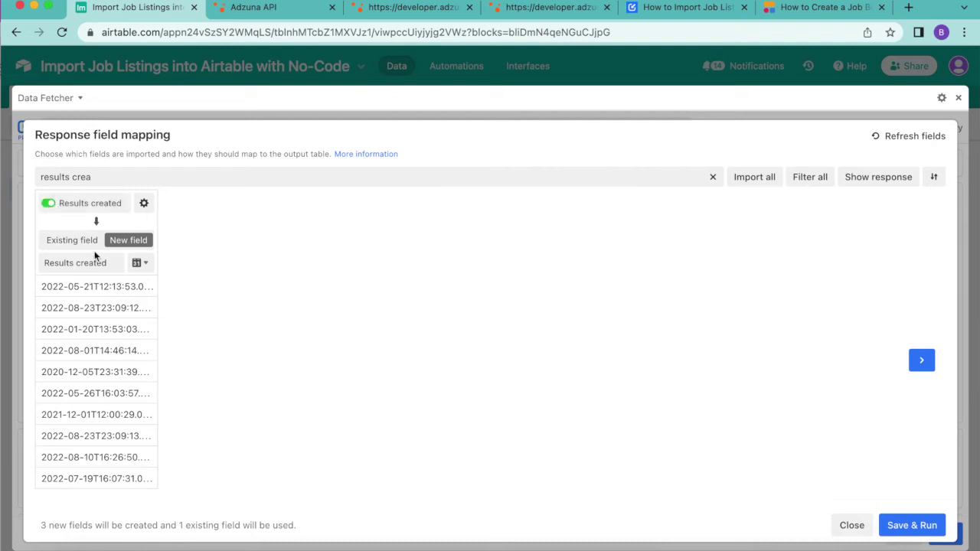
left_click_drag(106, 263, 30, 258)
type("Date")
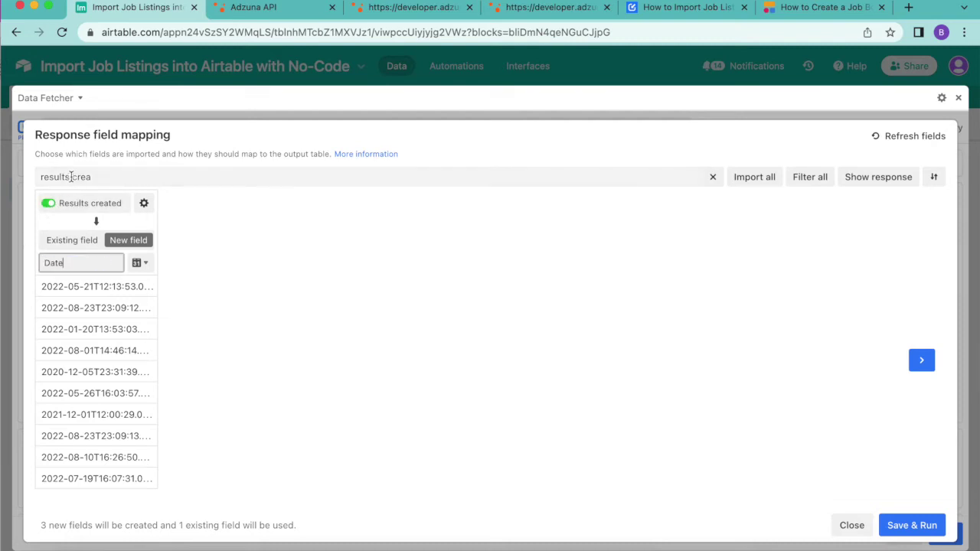
double_click(98, 177)
type("location")
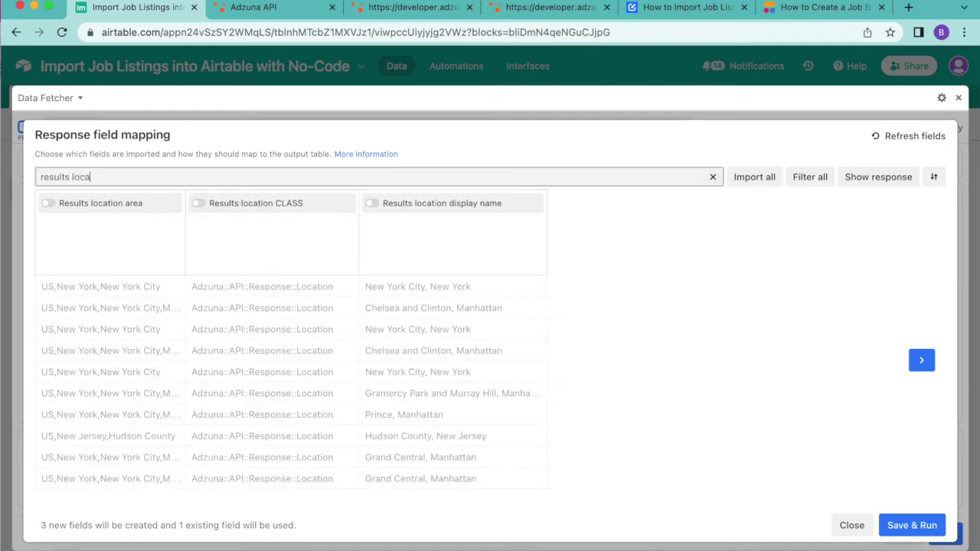
Import Results location display name as a new field named Location
left_click(372, 204)
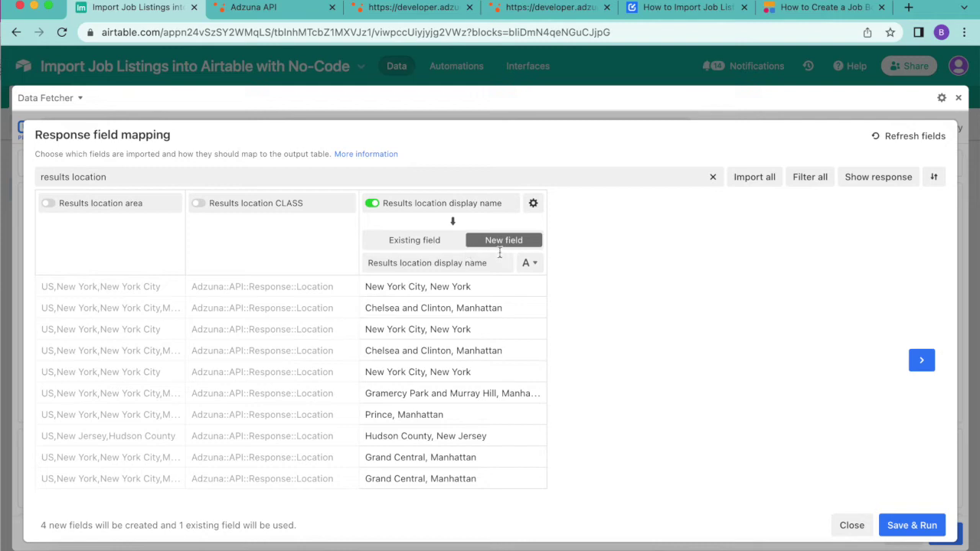
left_click_drag(489, 262, 343, 271)
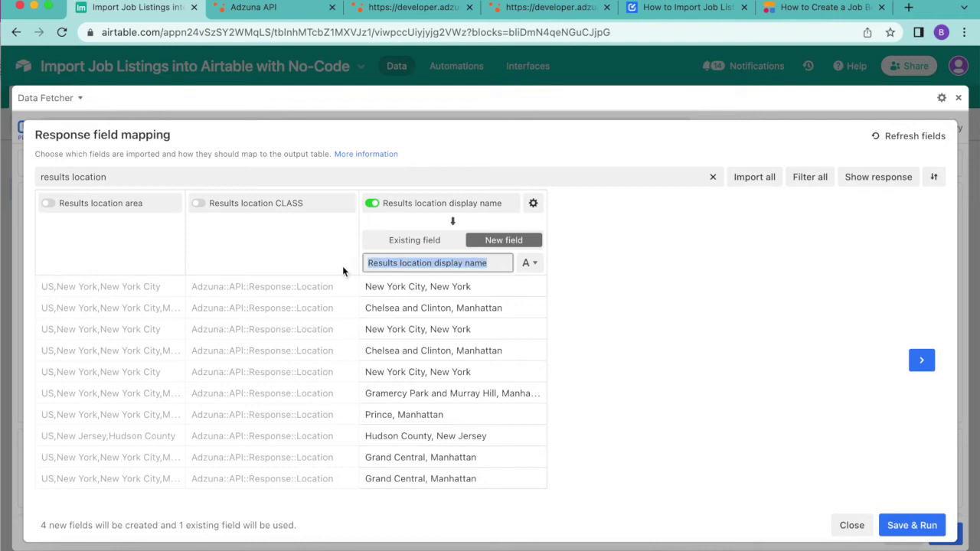
type("Location")
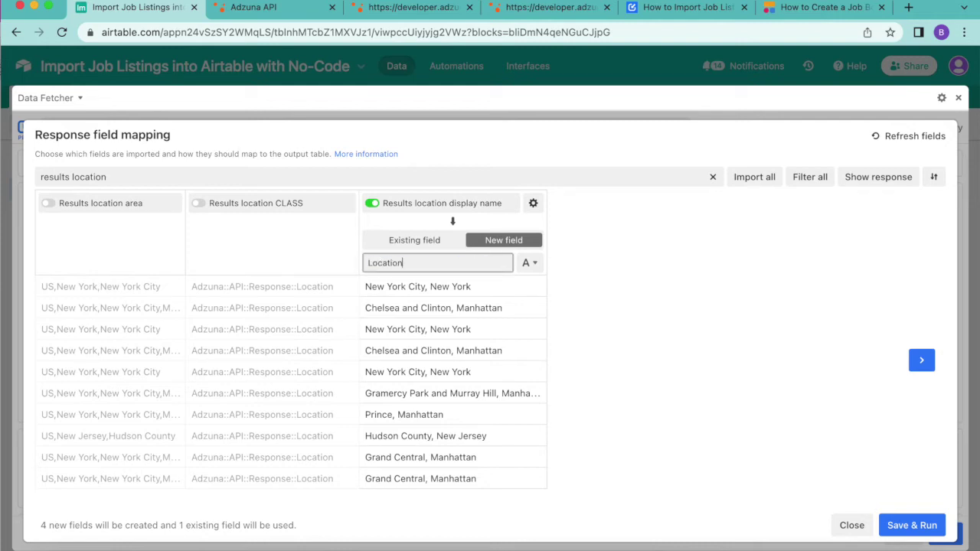
Add Results category label as a new single-select Category field, then save and run the request
left_click(73, 176)
double_click(100, 177)
type("categ")
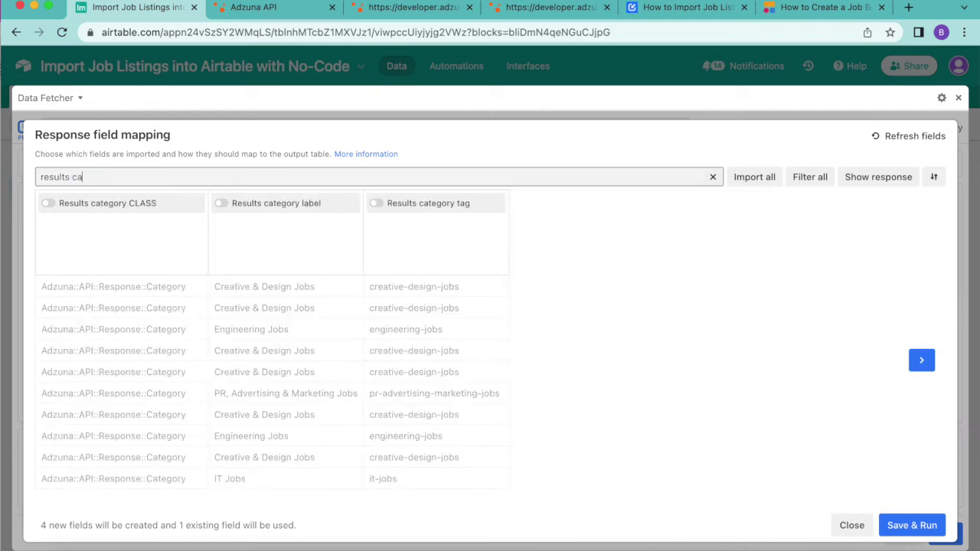
left_click(242, 205)
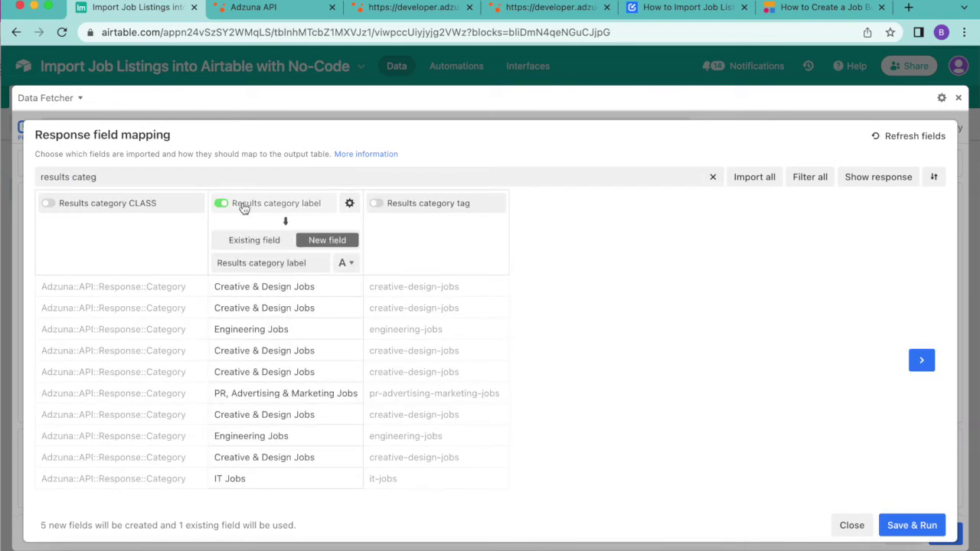
left_click_drag(254, 262, 213, 262)
type("Category")
left_click(345, 263)
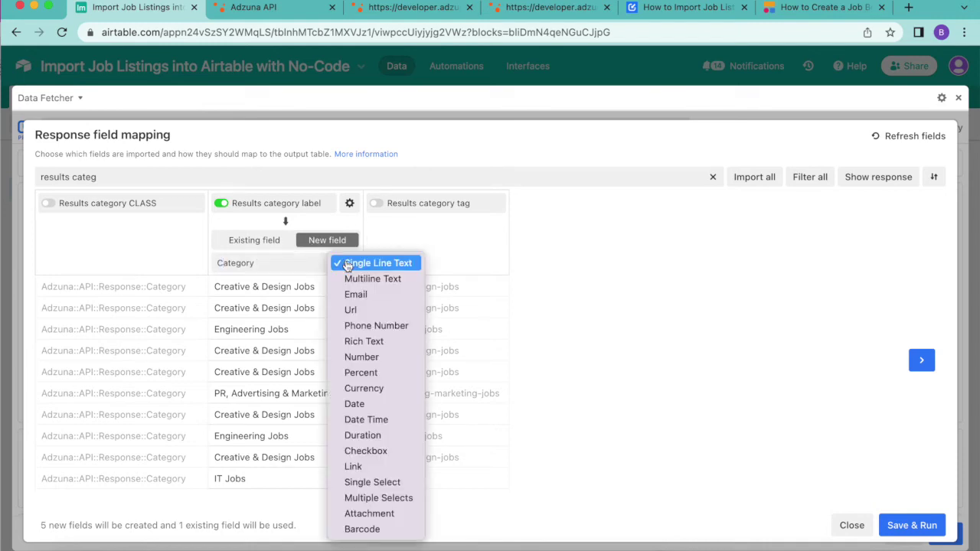
left_click(372, 483)
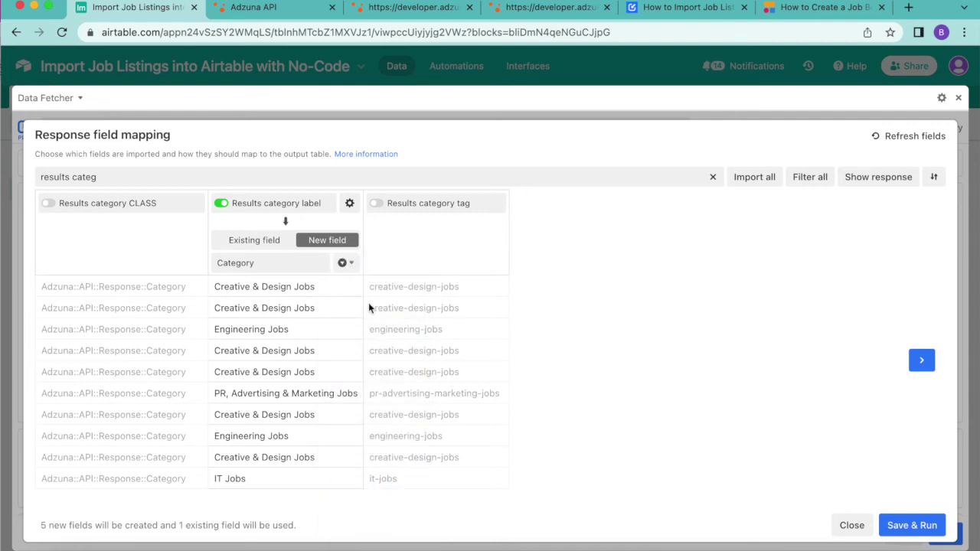
left_click(935, 525)
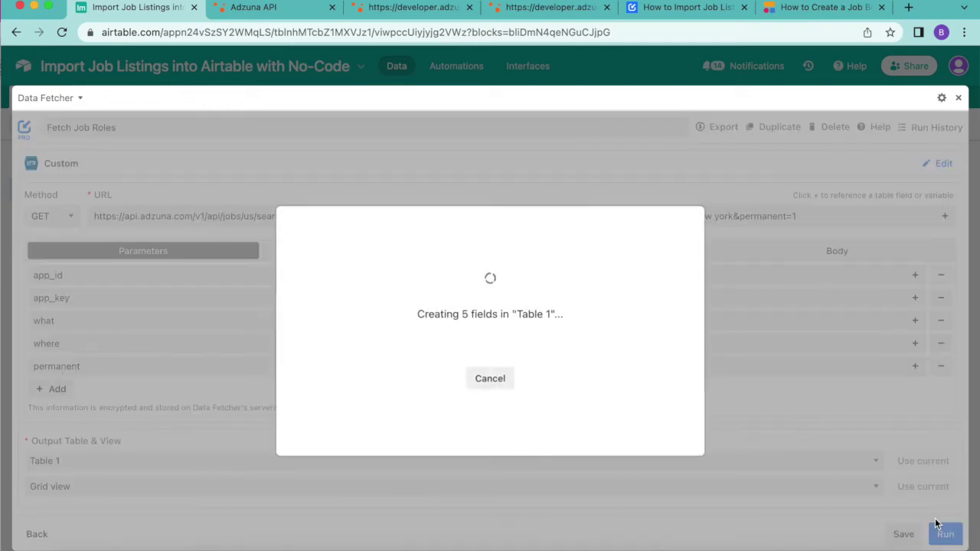
Close the run result and Extensions panel, check the ten imported listings, then switch to the Softr article
left_click(455, 366)
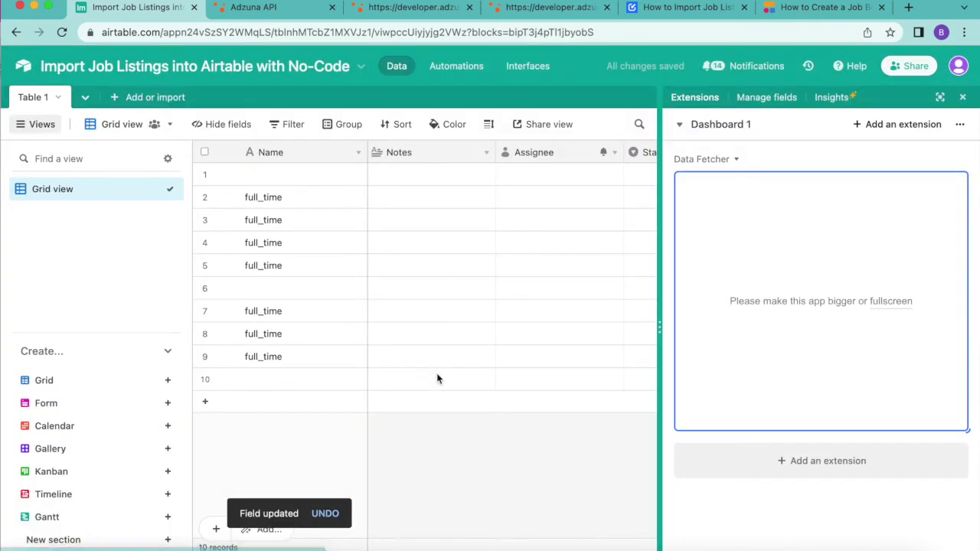
left_click(962, 96)
scroll(855, 302, "right", 8)
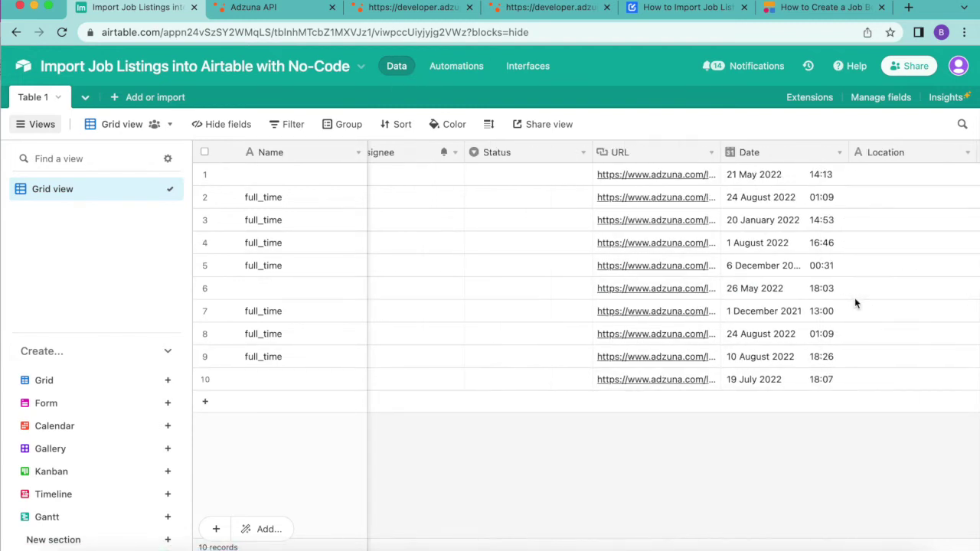
scroll(854, 298, "right", 10)
scroll(854, 297, "left", 8)
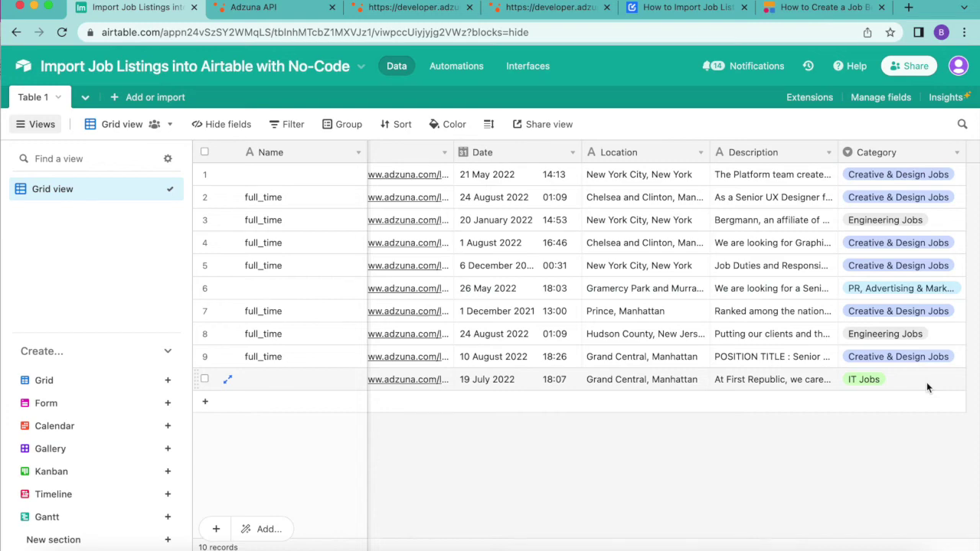
left_click(819, 6)
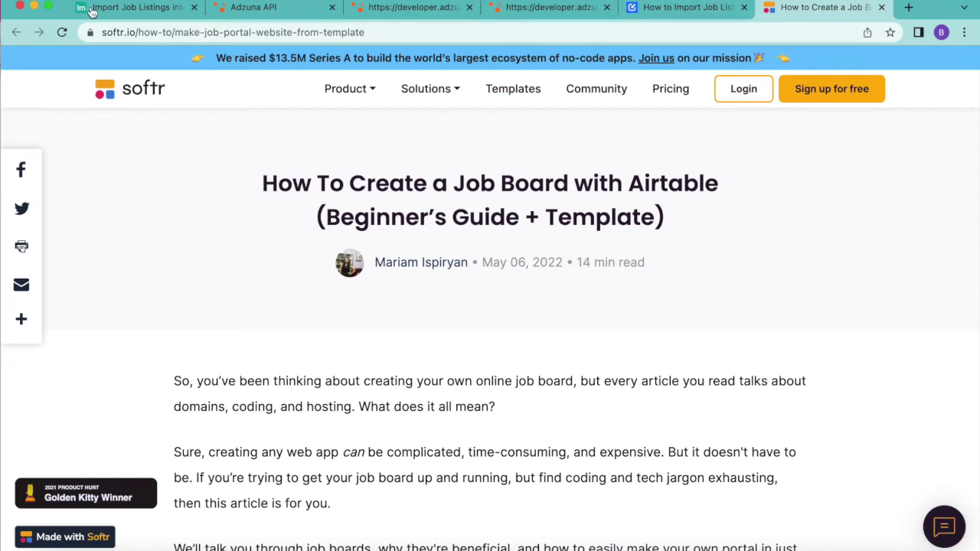
Switch back to the 'Import Job Listings into Airtable' browser tab holding the base
left_click(92, 10)
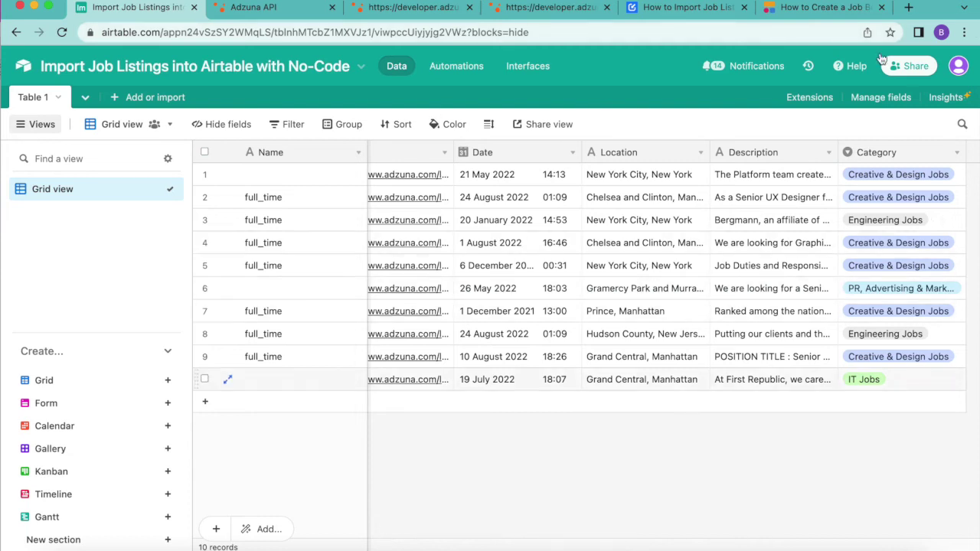
Open Data Fetcher fullscreen, open the Fetch Job Roles request and scroll to its Schedule section
left_click(817, 97)
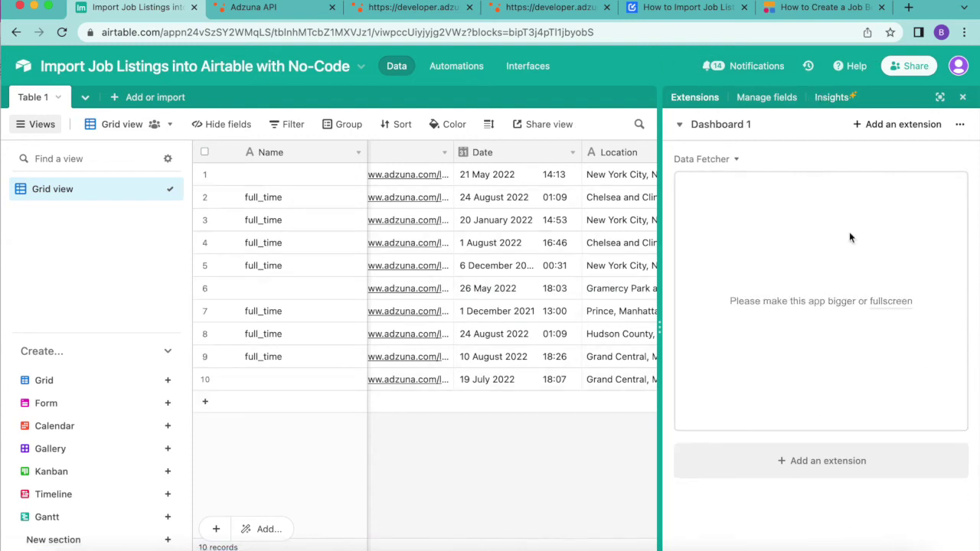
left_click(882, 303)
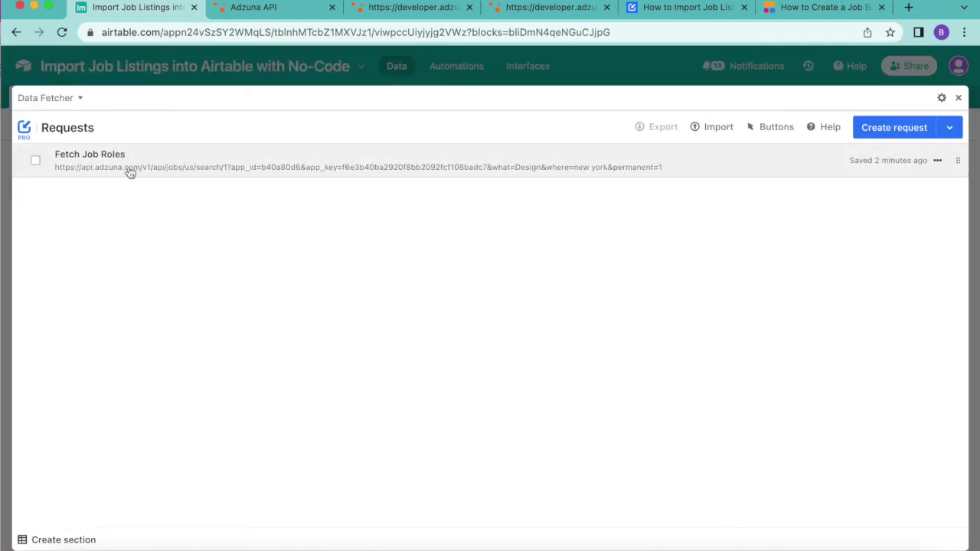
left_click(132, 170)
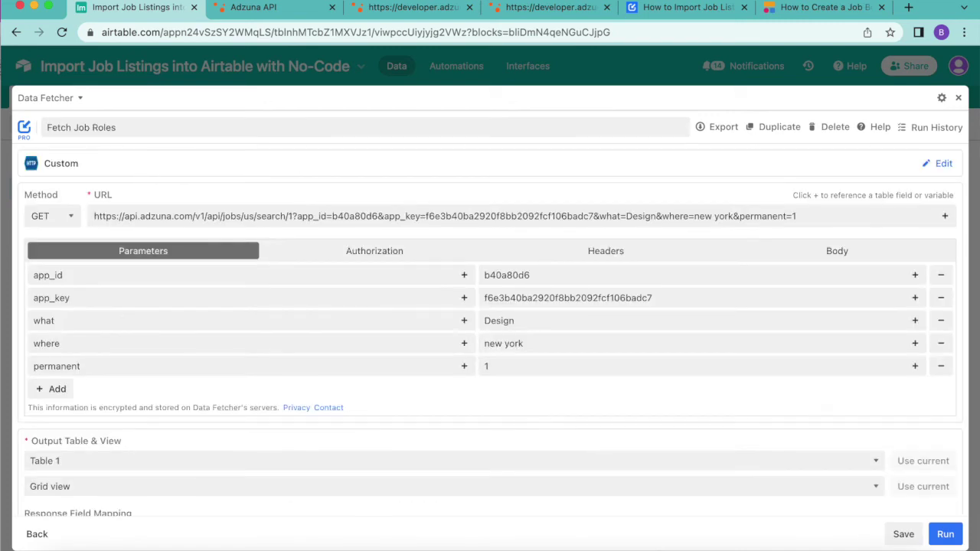
scroll(313, 289, "down", 3)
scroll(314, 291, "down", 3)
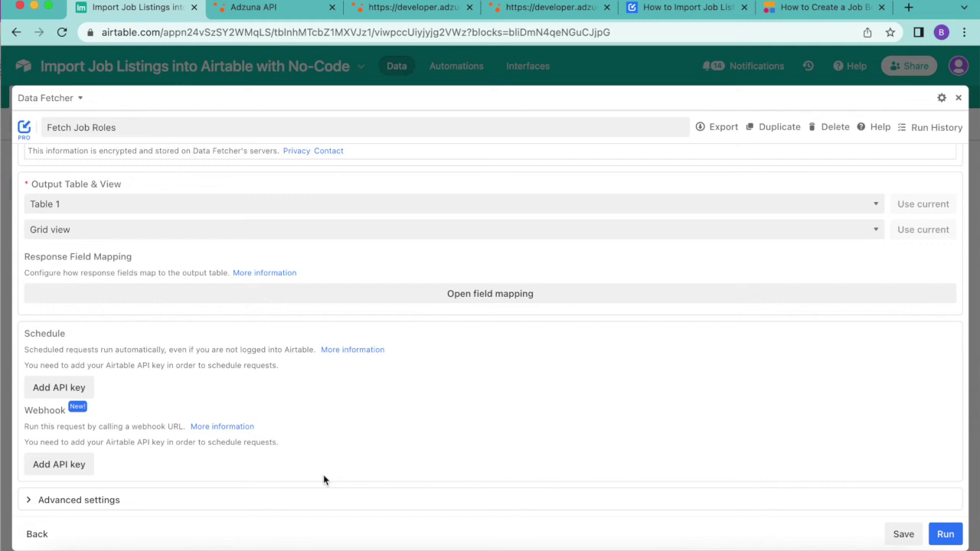
Generate a personal Airtable API key and enter it into Data Fetcher's API key prompt
left_click(52, 391)
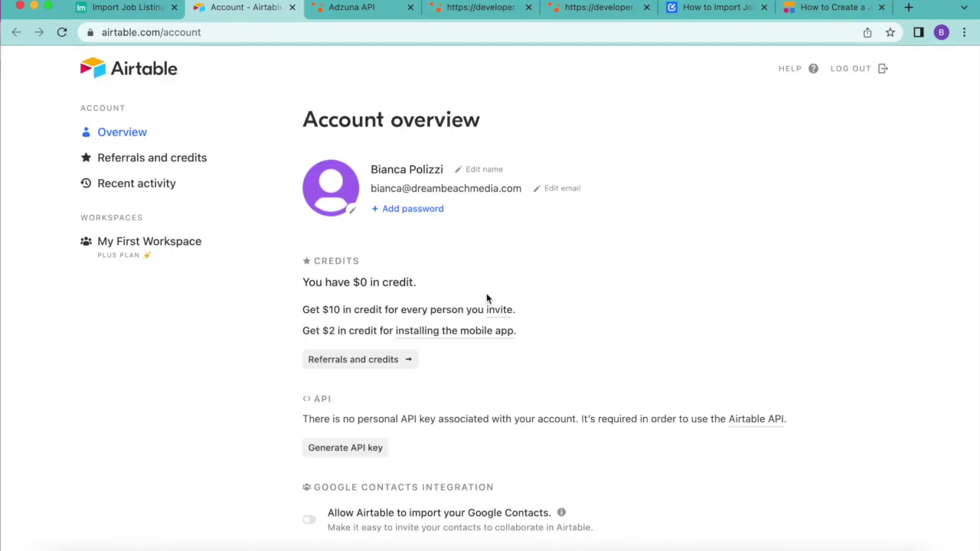
left_click(371, 447)
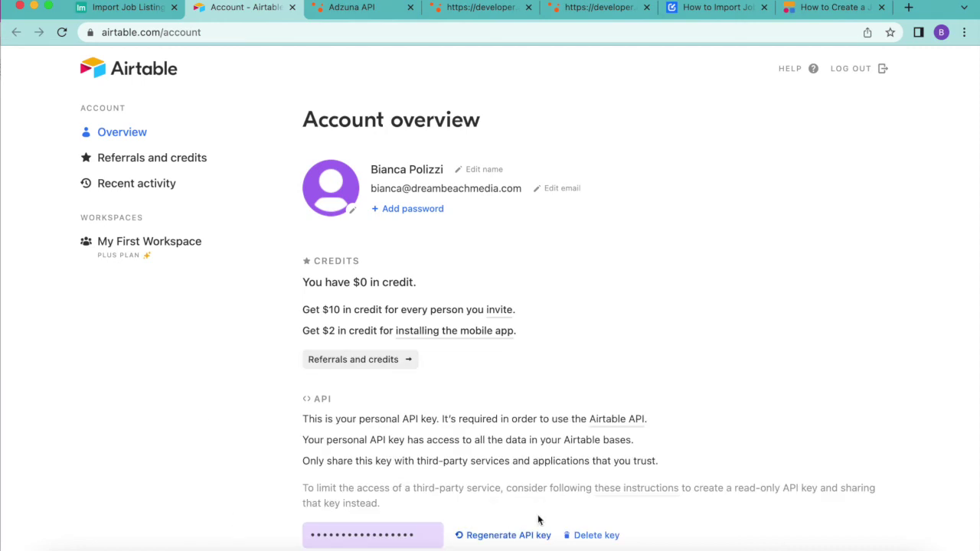
scroll(536, 498, "down", 1)
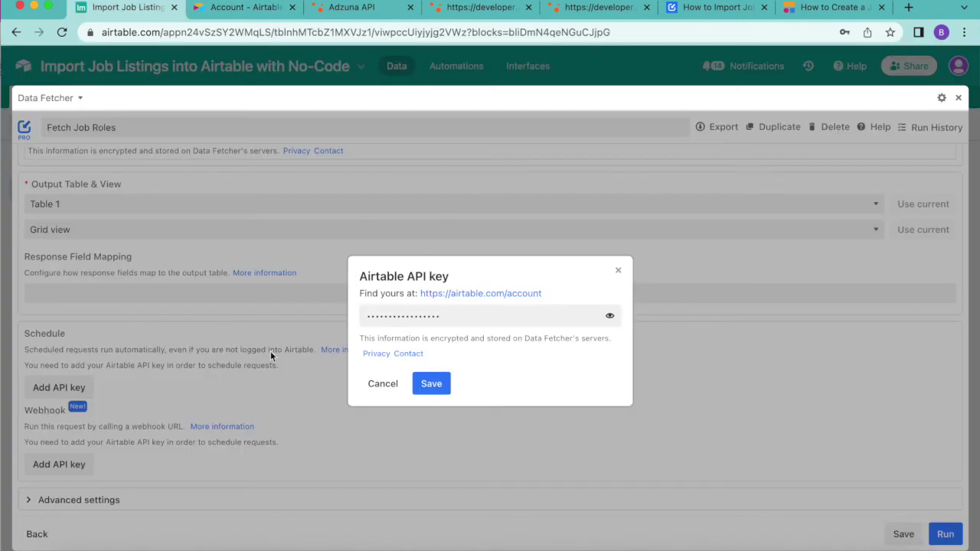
left_click(431, 384)
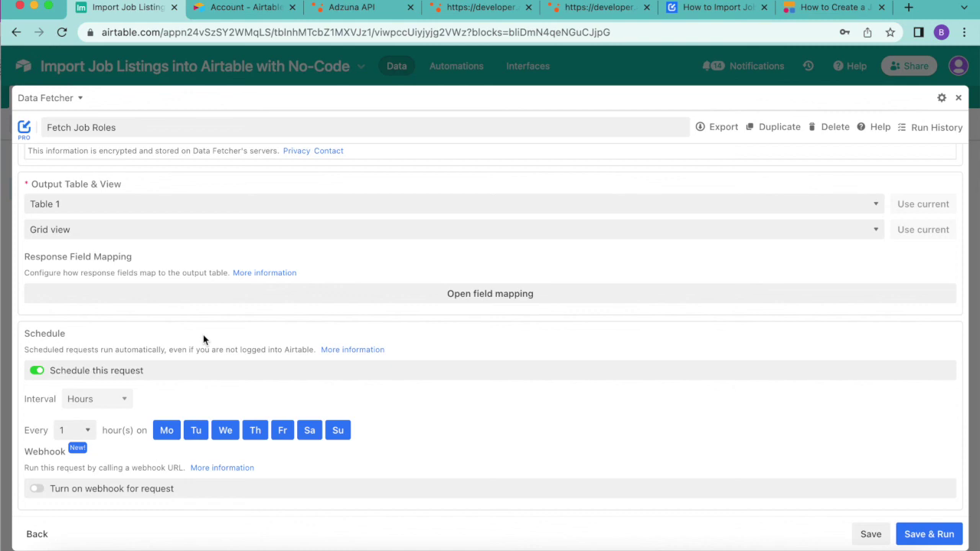
Save the API key, schedule Fetch Job Roles every 1 hour on all seven days, and close Data Fetcher
left_click(166, 430)
left_click(80, 436)
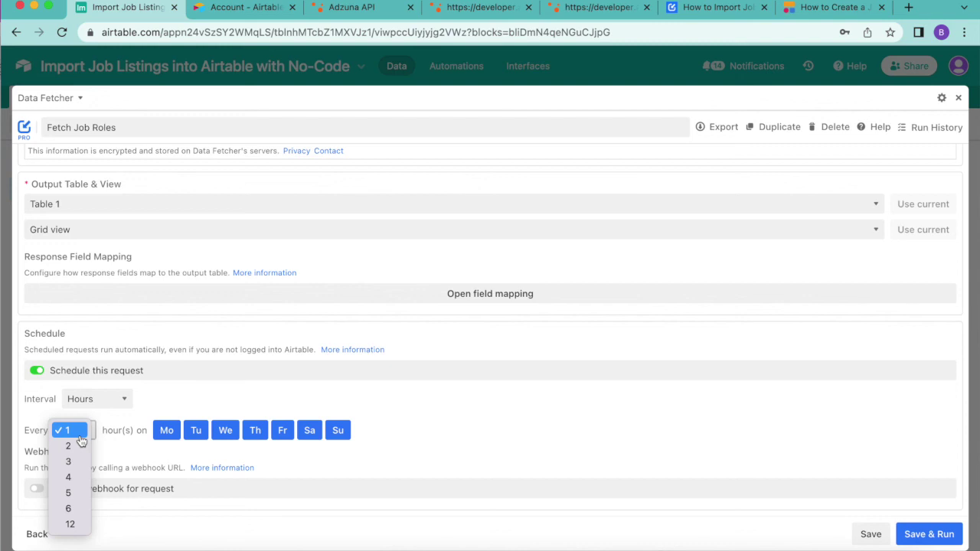
left_click(127, 398)
left_click(127, 397)
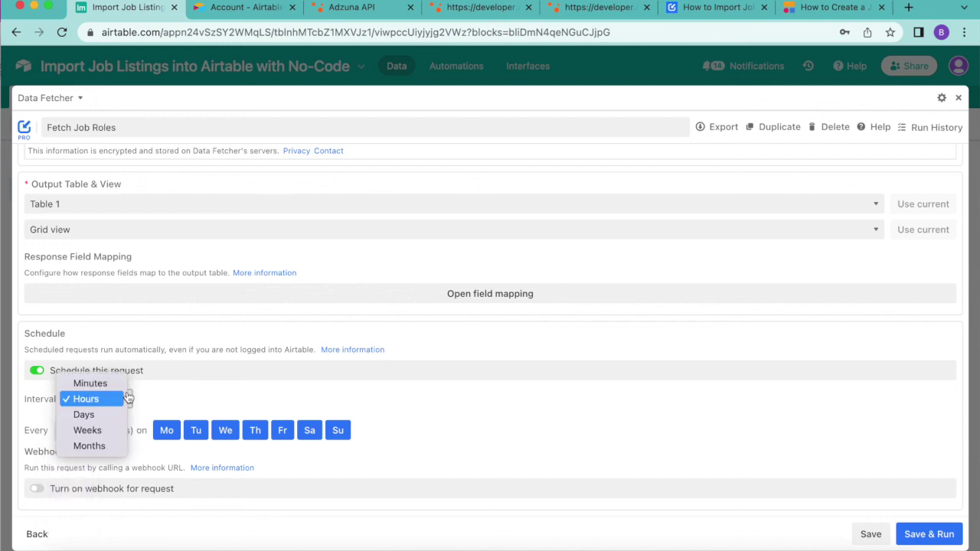
left_click(237, 409)
left_click(875, 533)
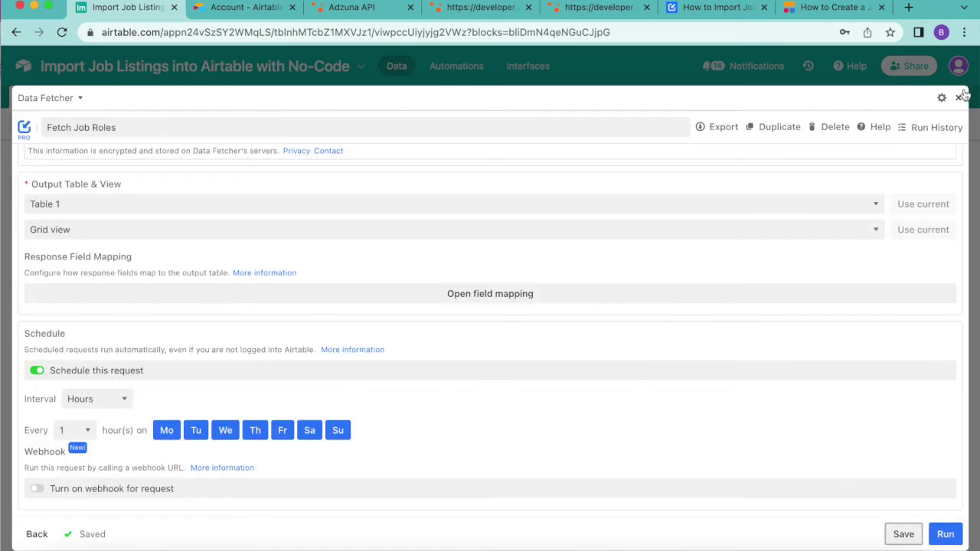
left_click(958, 98)
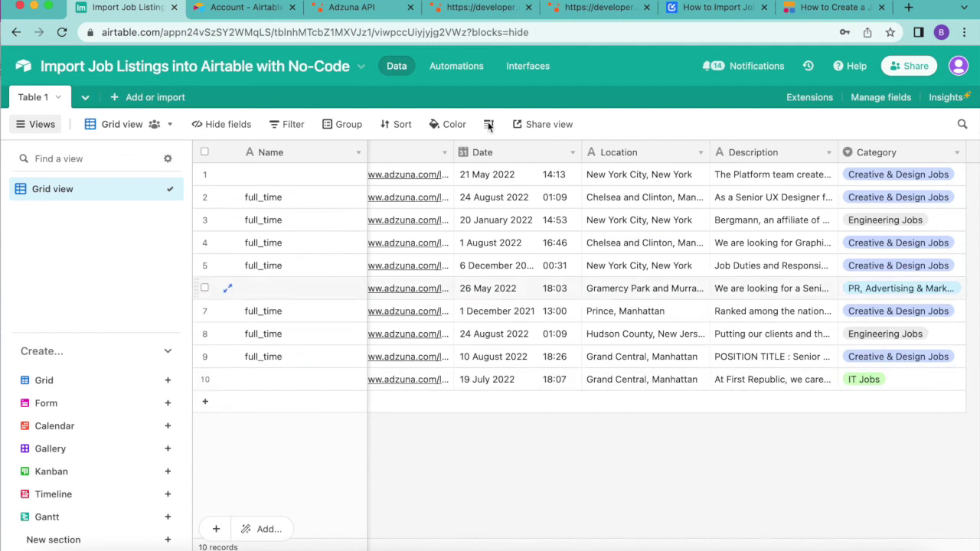
scroll(624, 459, "right", 3)
scroll(623, 460, "right", 2)
scroll(623, 459, "left", 2)
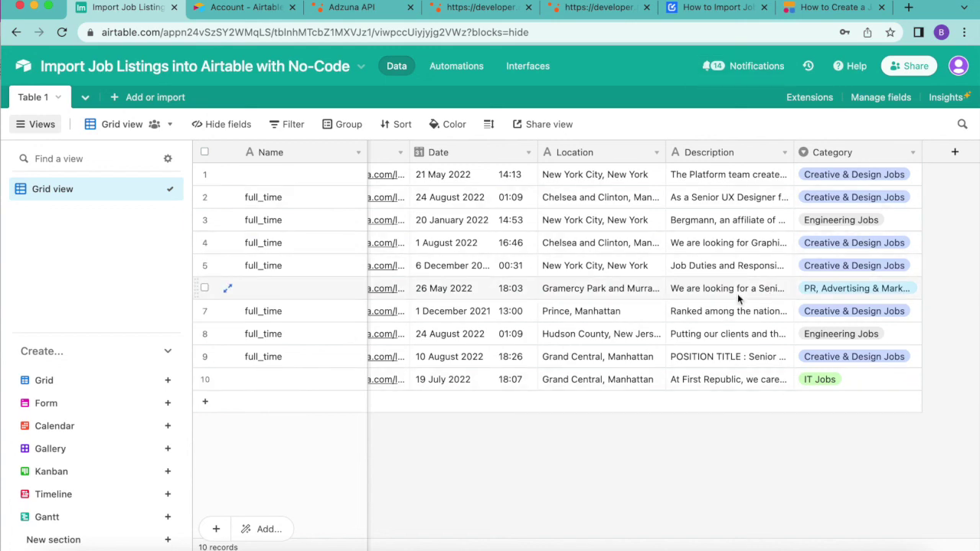
left_click(738, 10)
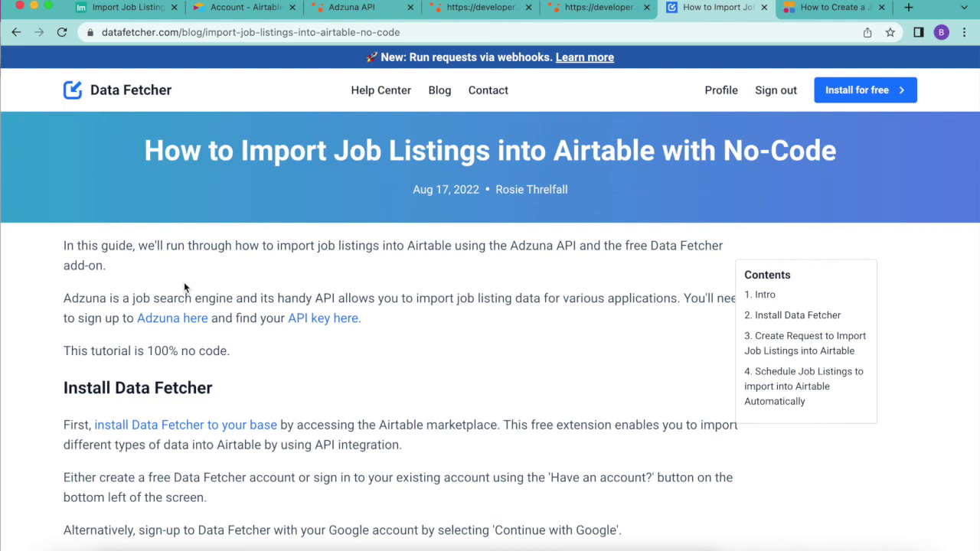
scroll(183, 281, "down", 1)
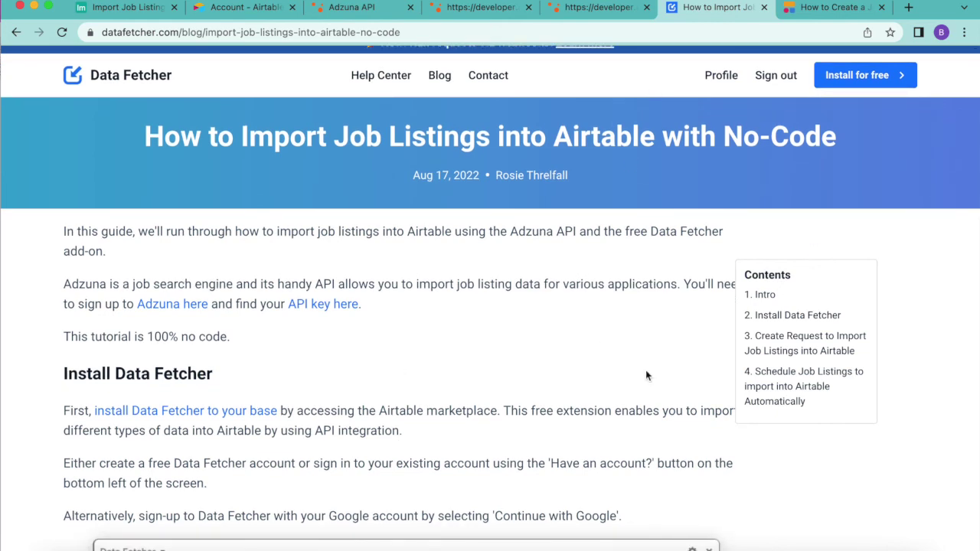
scroll(647, 367, "down", 15)
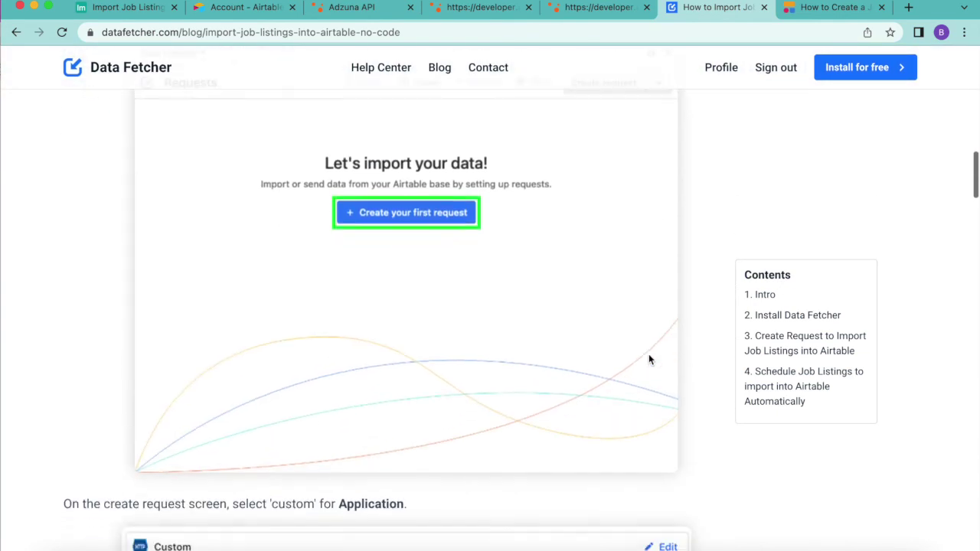
scroll(648, 353, "down", 2)
left_click(122, 7)
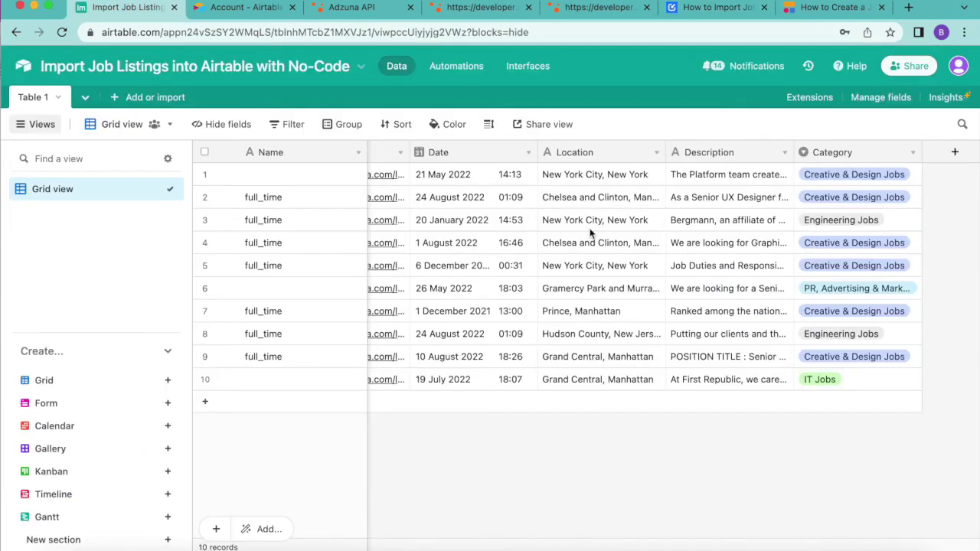